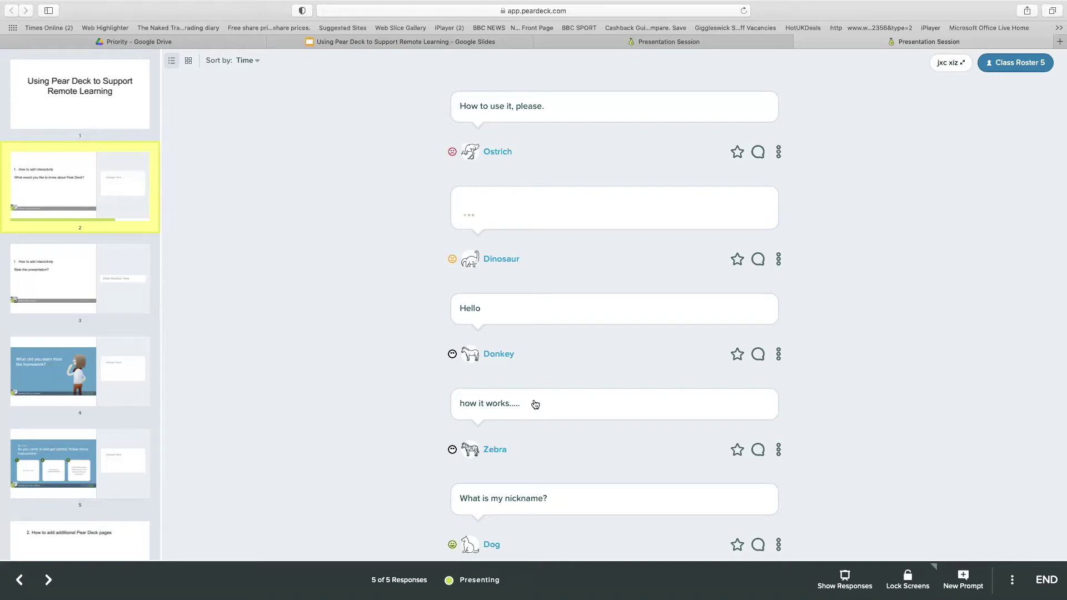
Step: Star the answers from Dog, Donkey and Ostrich in the slide 2 responses
scroll(541, 411, "down", 3)
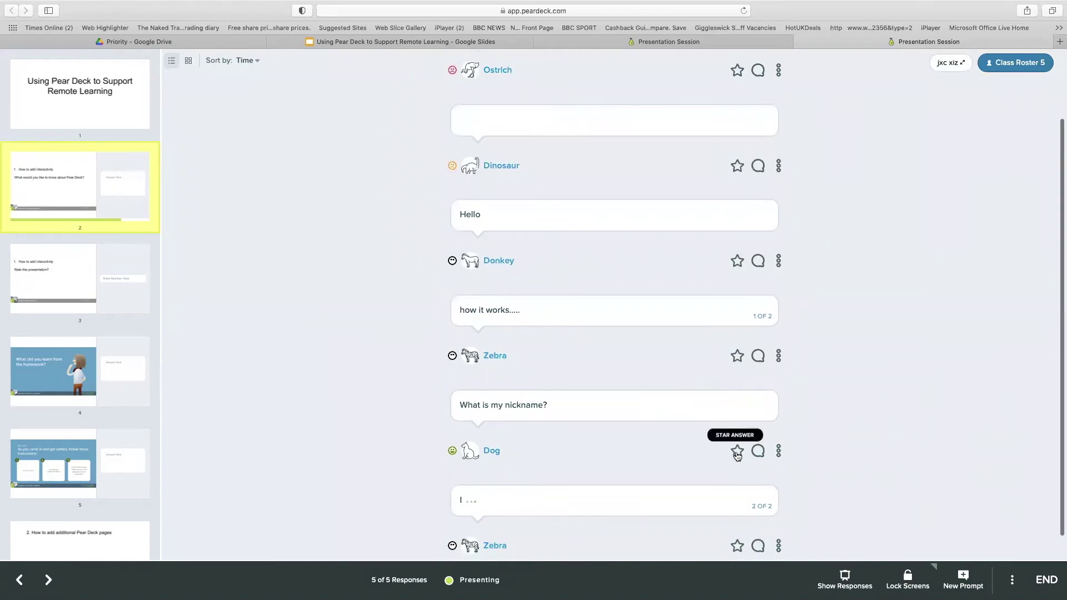
left_click(737, 452)
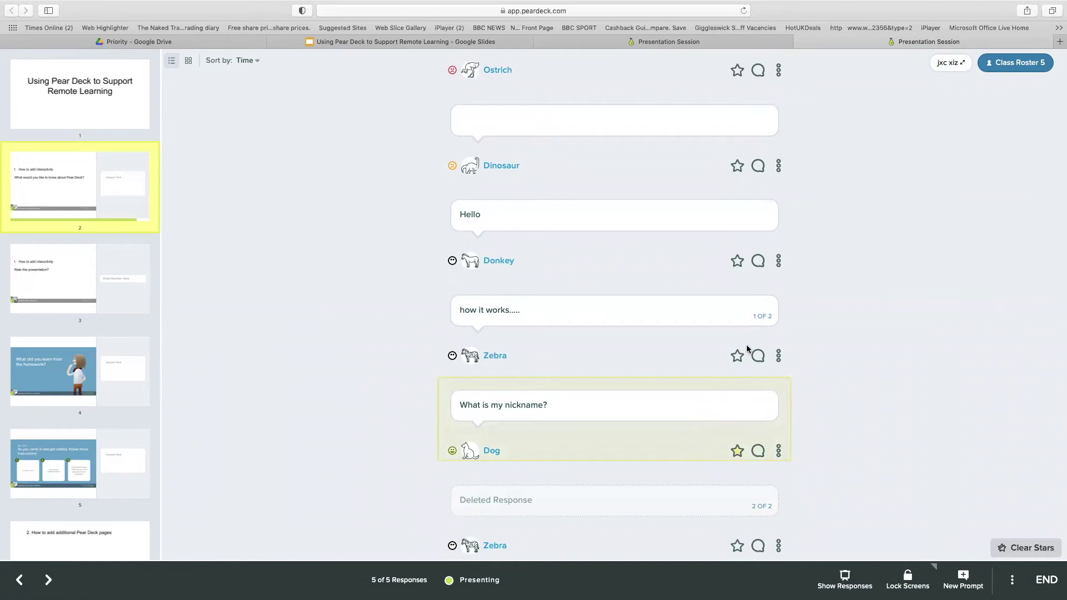
left_click(738, 262)
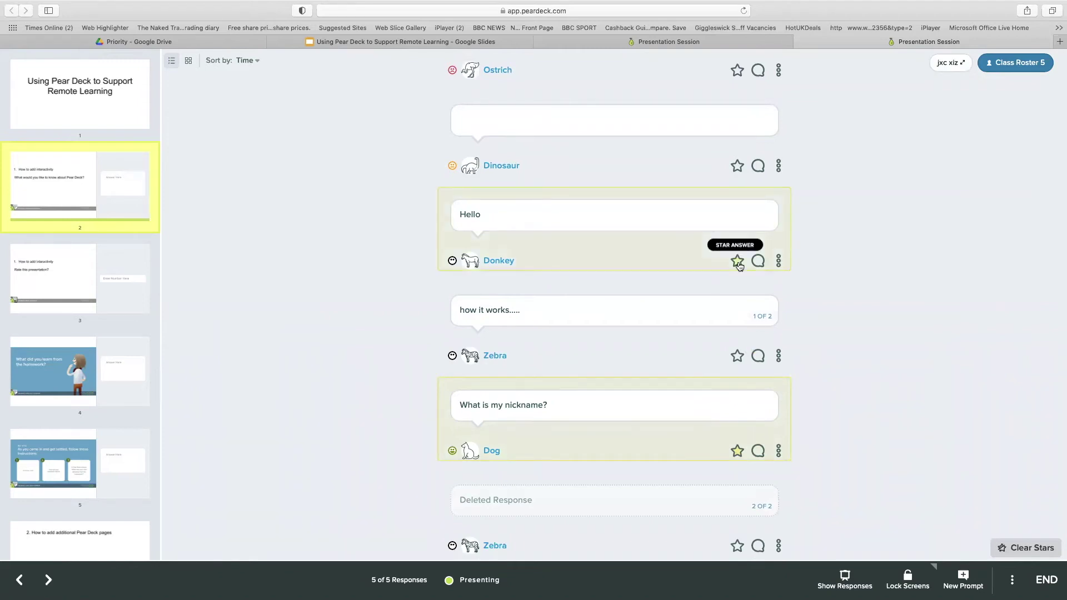
left_click(737, 70)
scroll(737, 165, "up", 3)
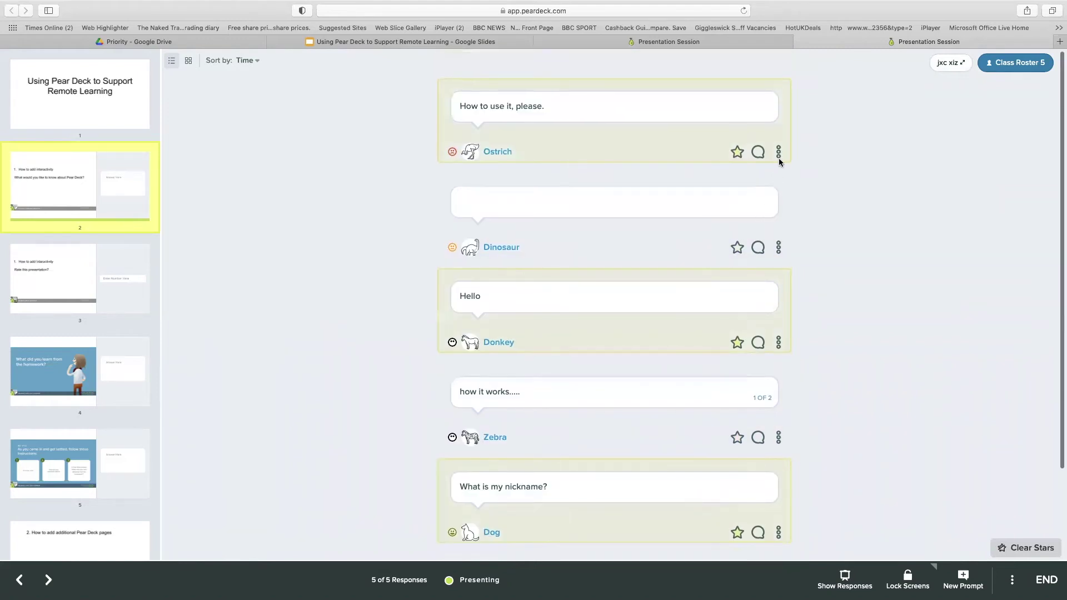
Step: Check the extra options of the Ostrich response, and hide the Dinosaur response
left_click(779, 154)
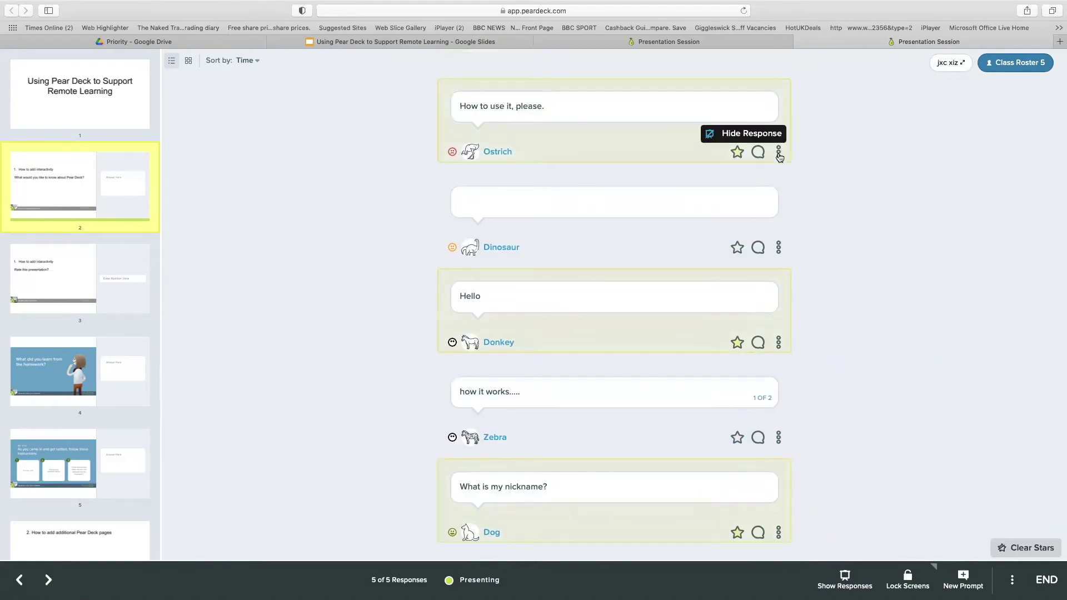
left_click(778, 153)
left_click(779, 156)
left_click(778, 259)
left_click(778, 247)
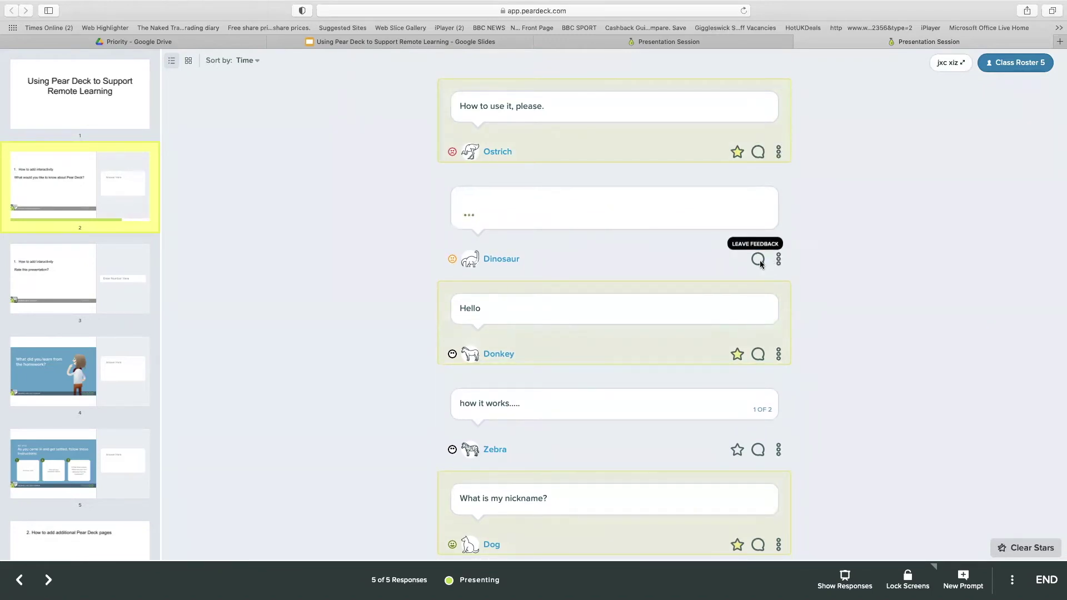
Step: Send the feedback "Great answer" on the Dinosaur response and close the feedback window
left_click(758, 259)
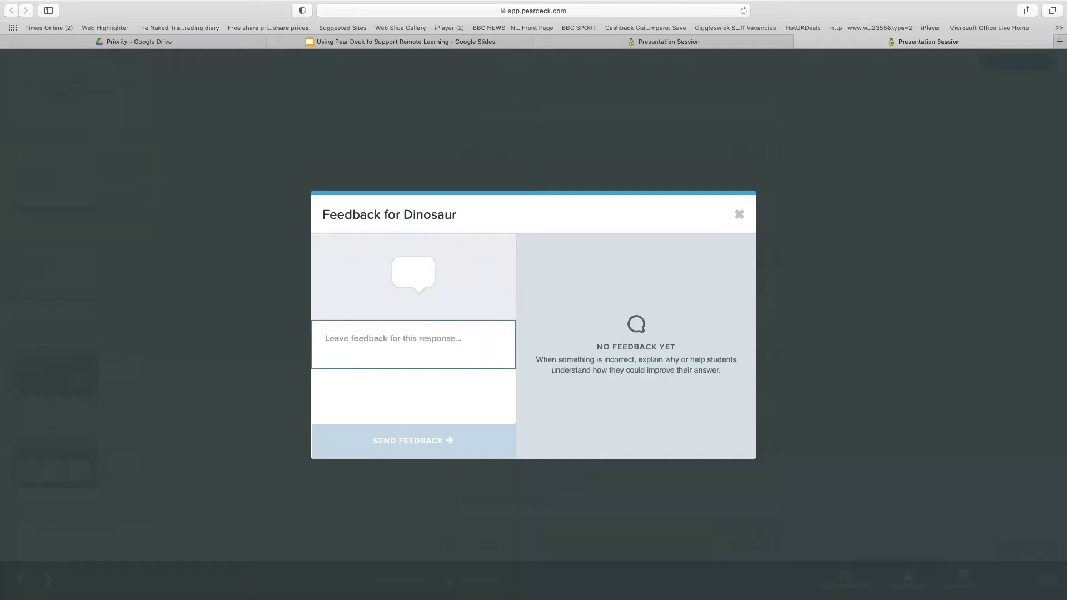
type("Great answer")
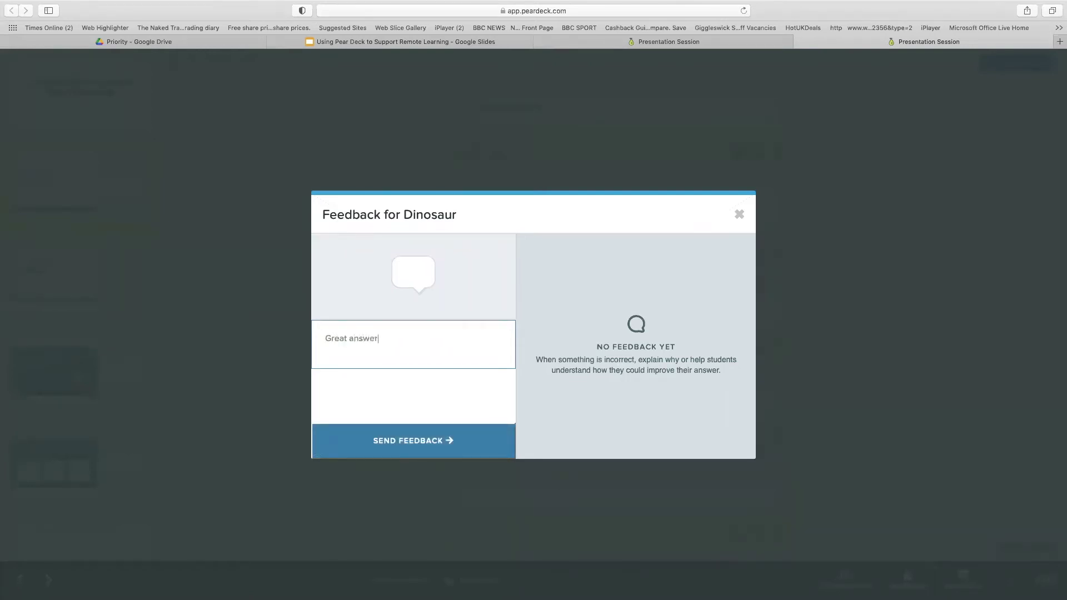
left_click(412, 453)
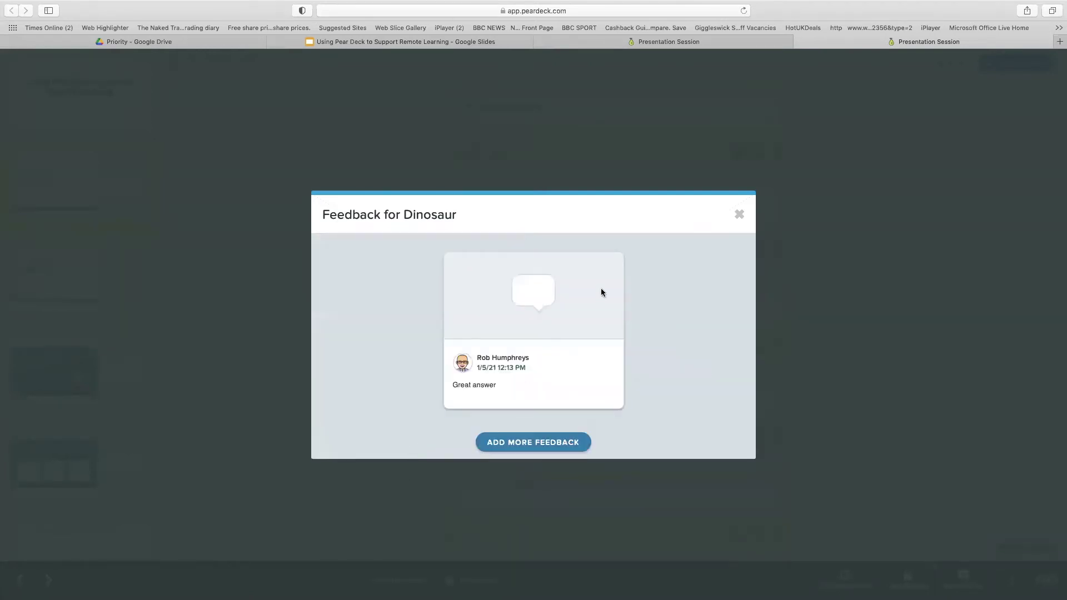
left_click(739, 214)
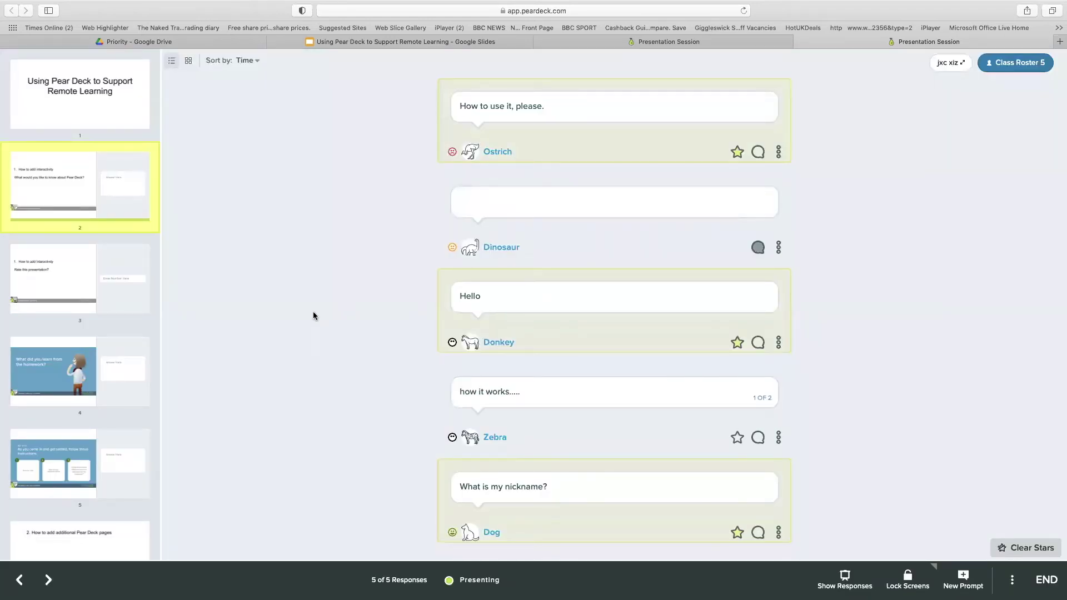
Step: Move the session on to slide 3, the "Rate this presentation?" question
scroll(318, 301, "down", 5)
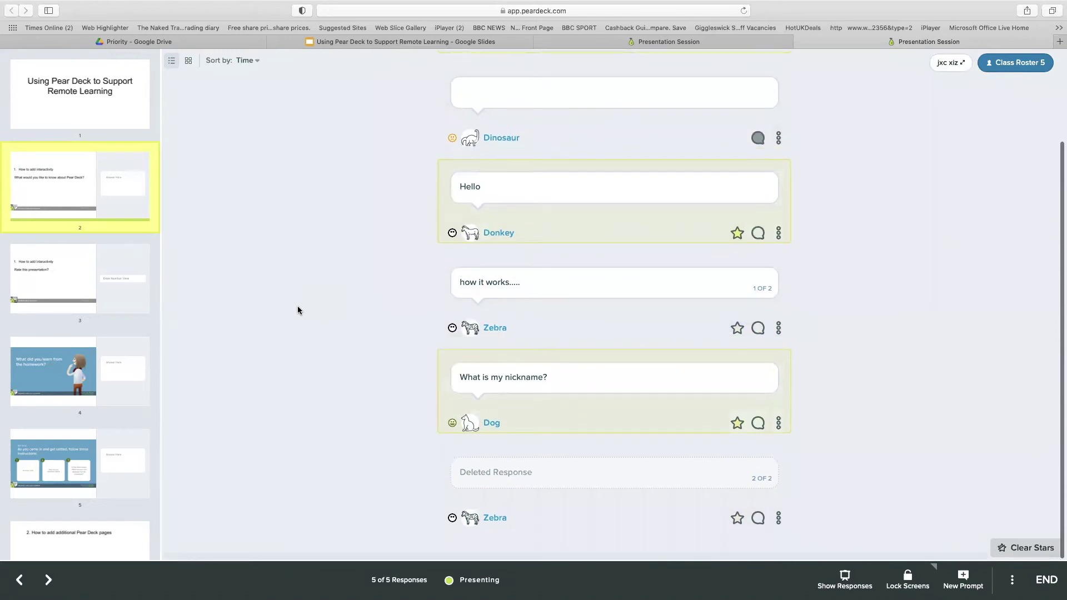
left_click(60, 277)
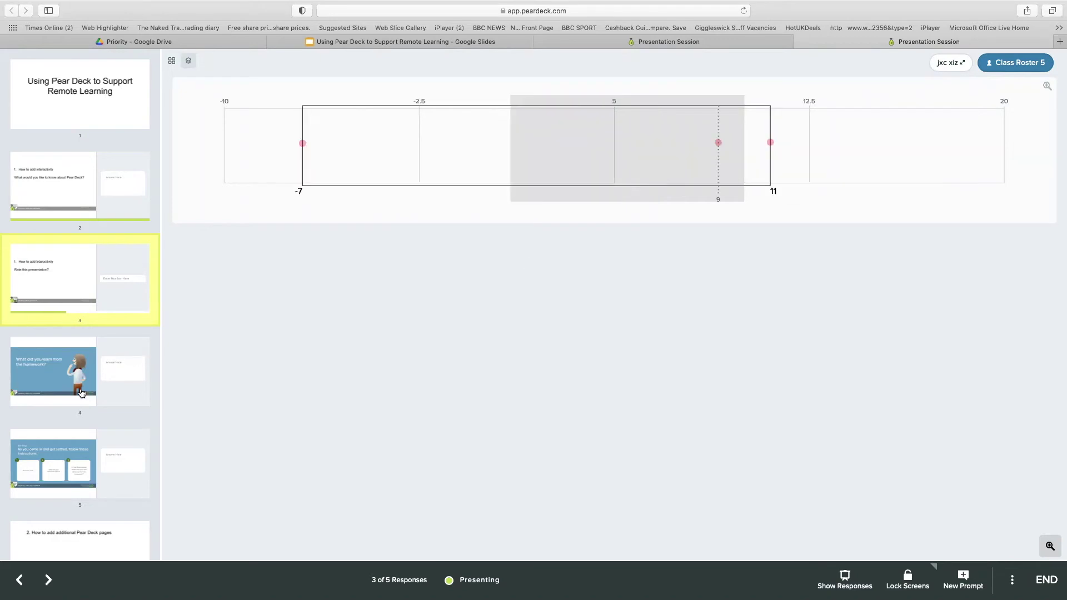
Step: Present slide 4, "What did you learn from the homework?", and check it in the projector view before returning to the teacher dashboard
scroll(86, 425, "down", 5)
scroll(86, 425, "down", 1)
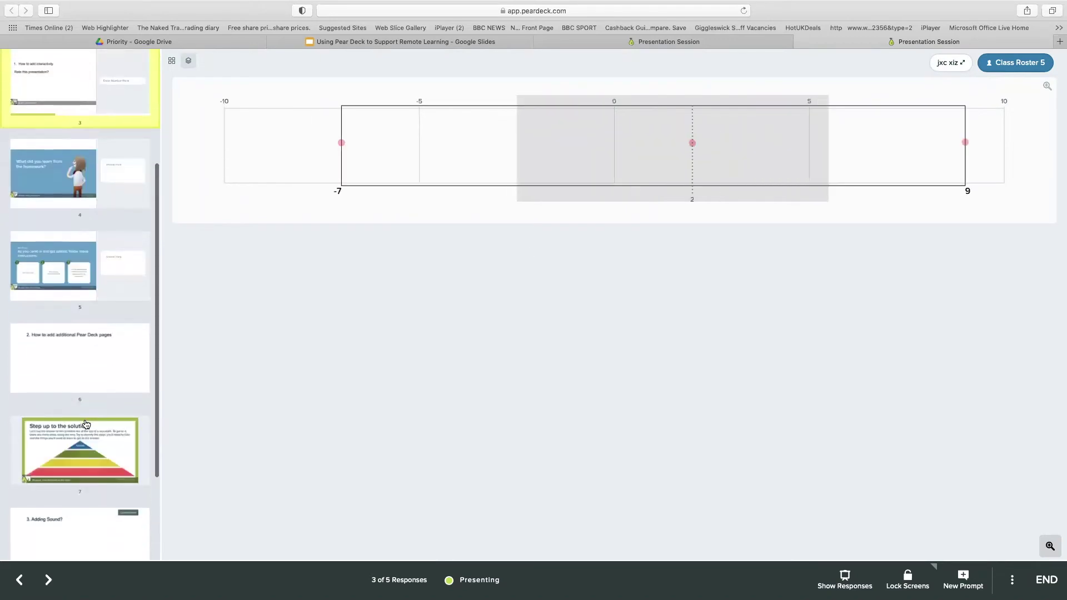
left_click(71, 185)
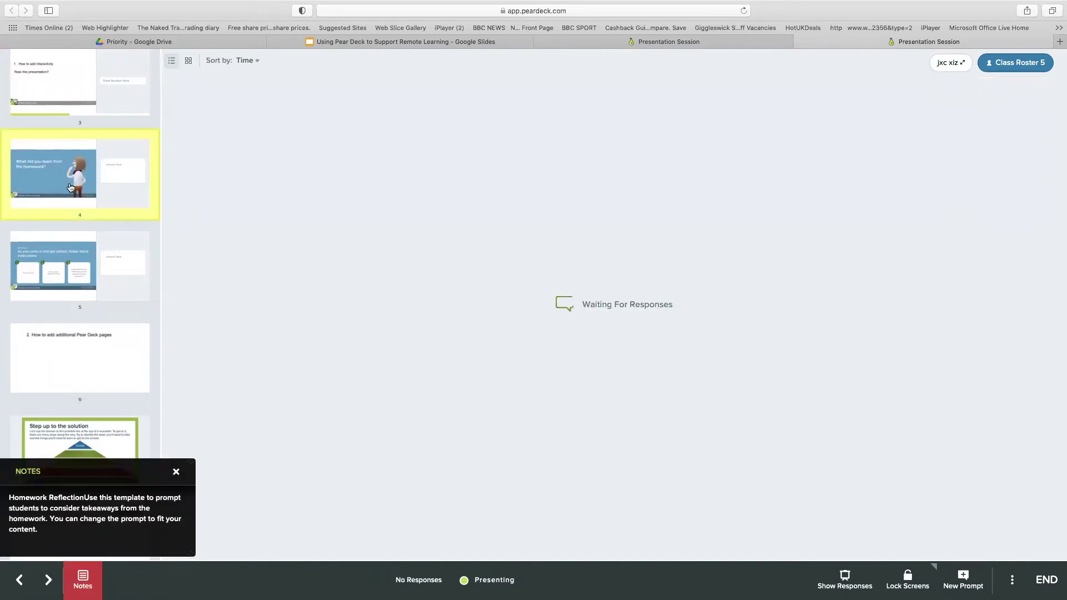
scroll(87, 182, "up", 1)
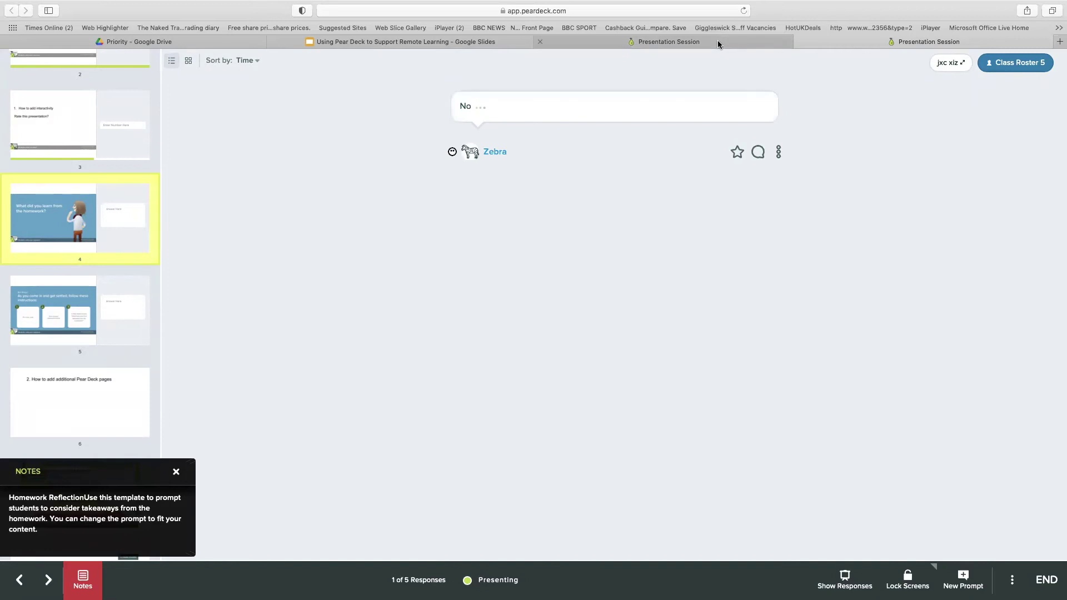
left_click(718, 41)
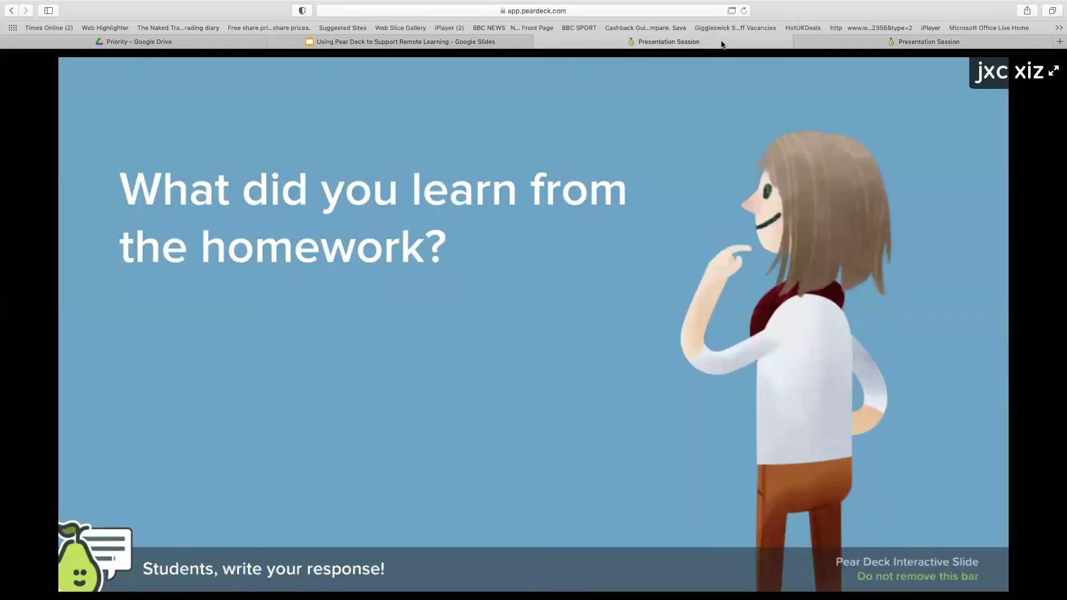
left_click(913, 42)
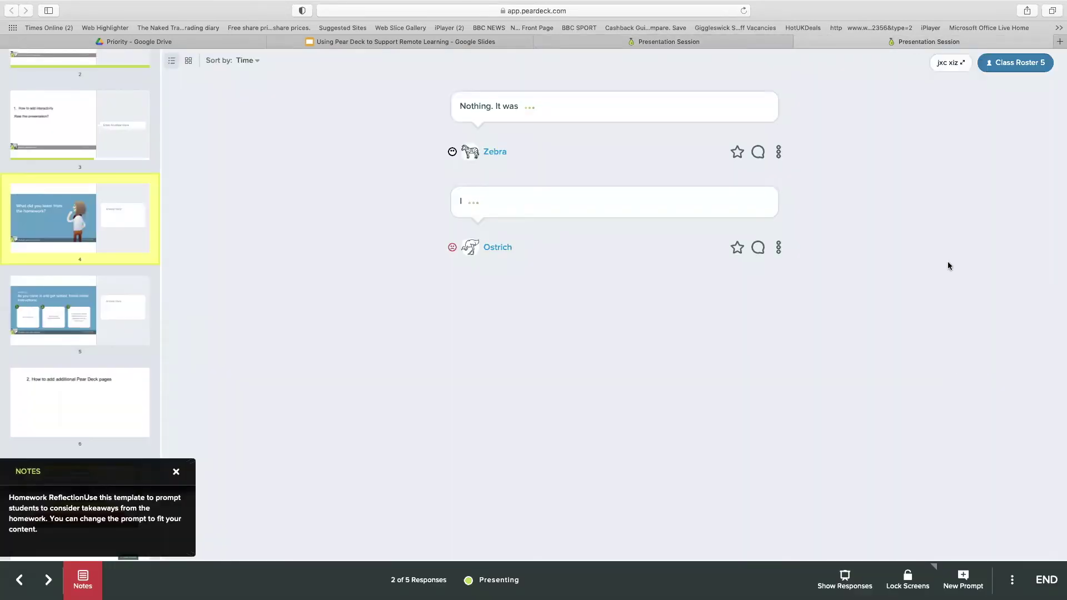
Step: Lock the students' screens on the homework slide and show their responses
left_click(908, 581)
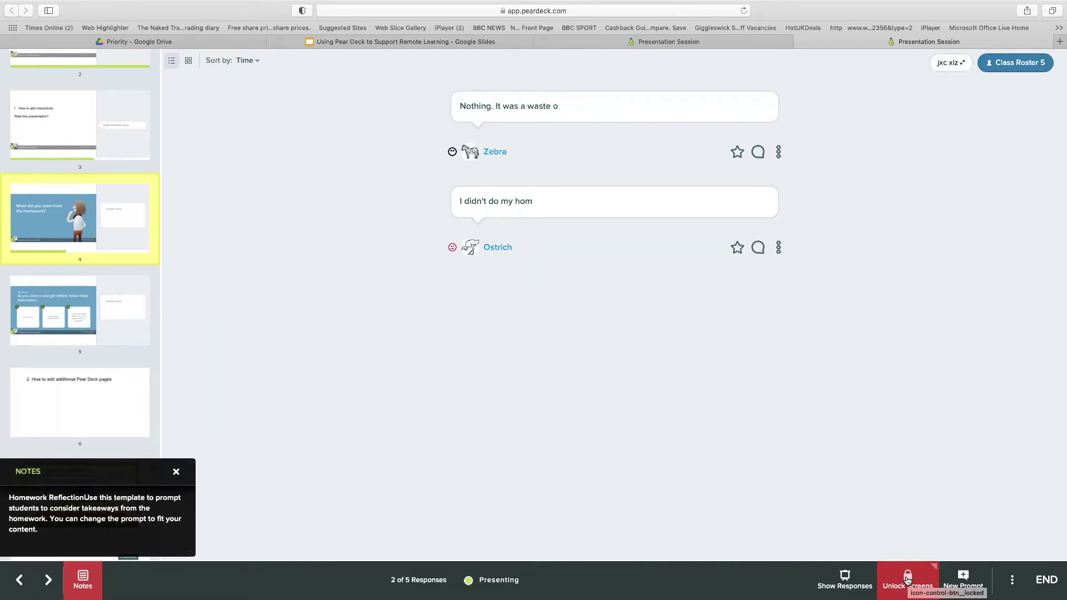
left_click(843, 583)
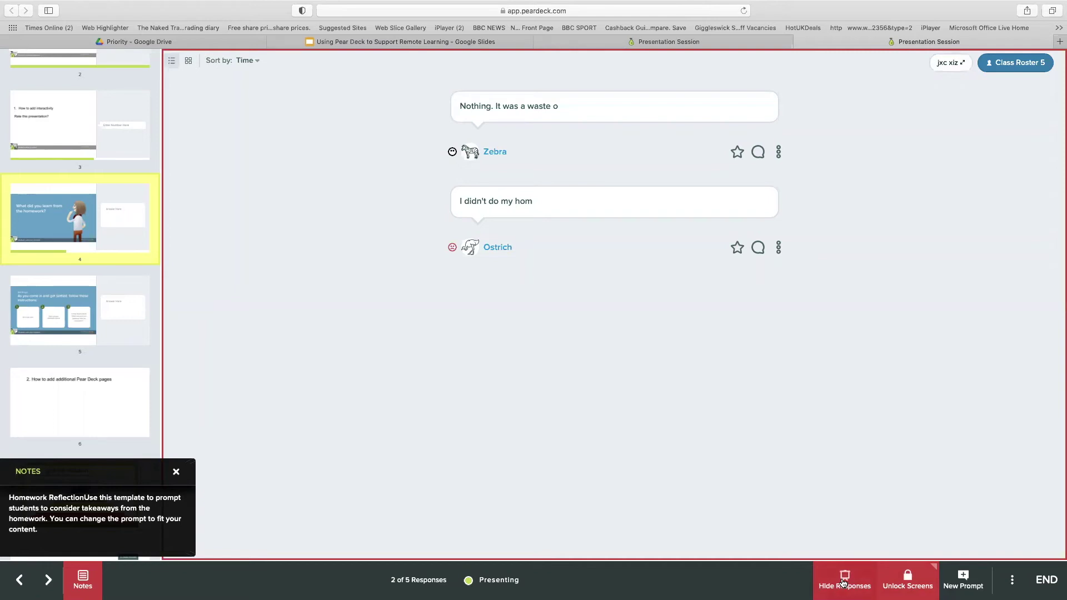
Step: Return to slide 2, "What would you like to know about Pear Deck?", and show its responses
scroll(94, 208, "up", 3)
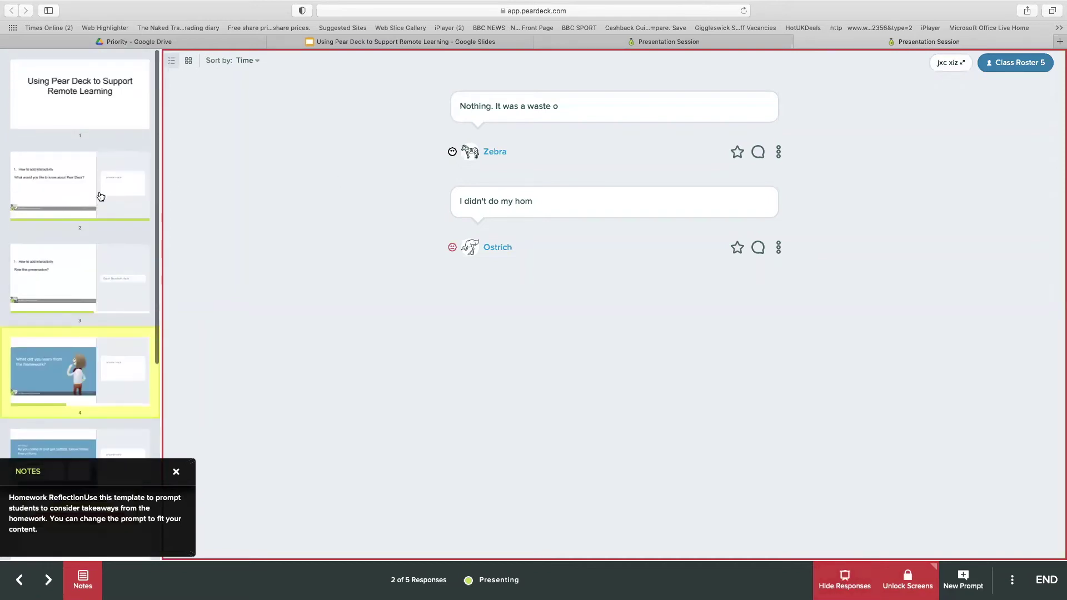
left_click(101, 197)
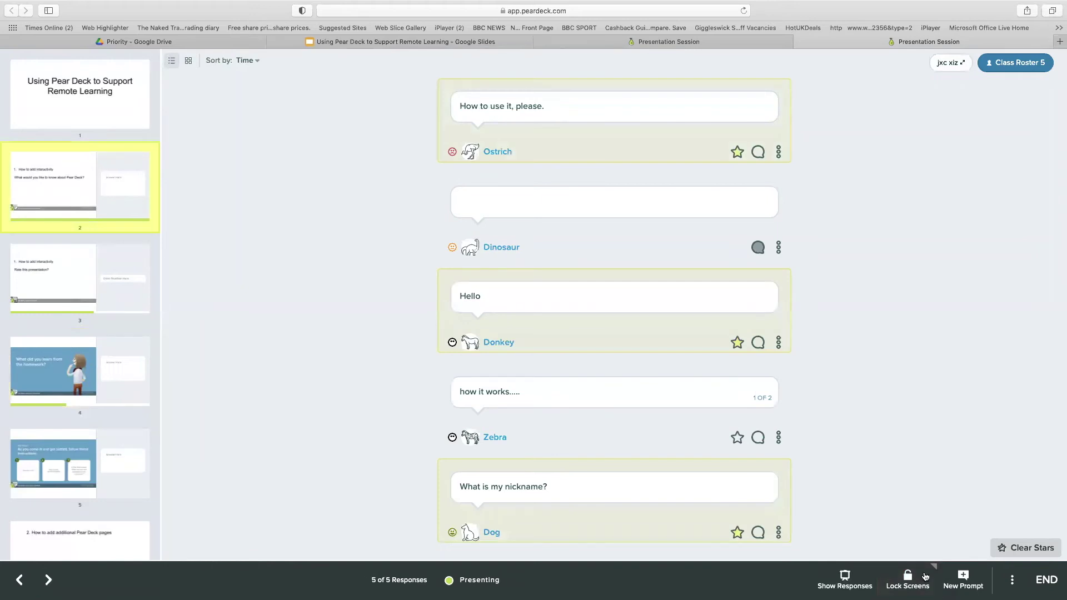
left_click(847, 584)
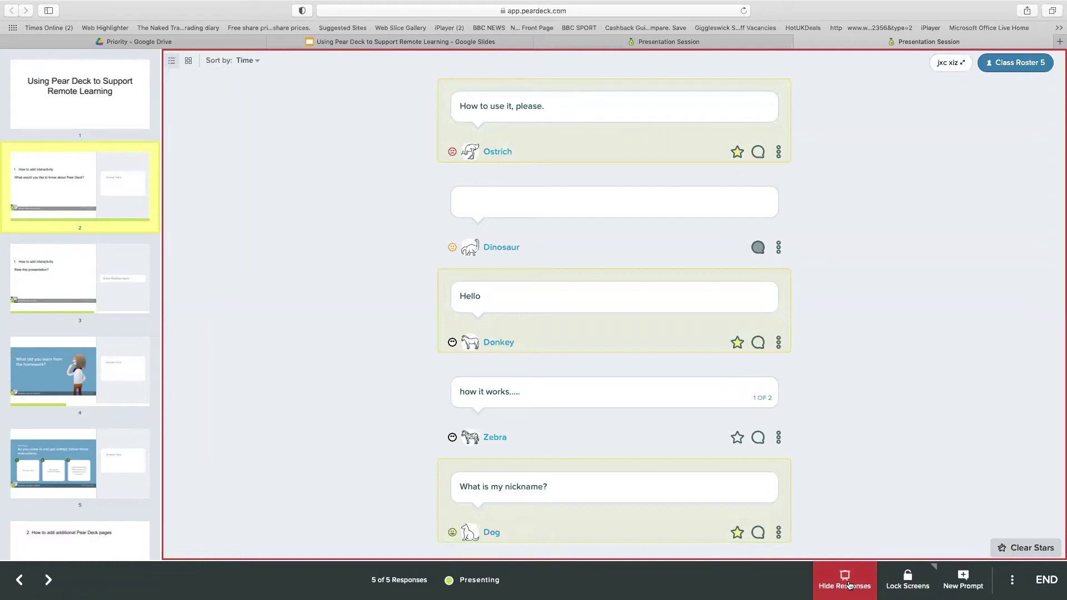
Step: Remove the stars from the Donkey, Ostrich and Dog answers, and check the shown responses in the projector view
left_click(737, 343)
left_click(736, 151)
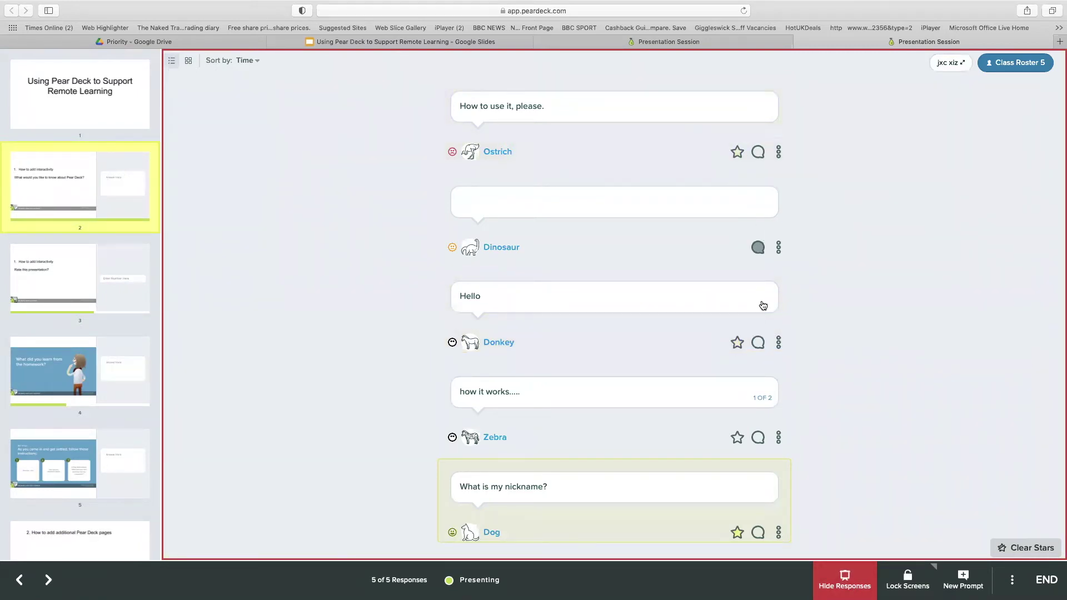
left_click(738, 532)
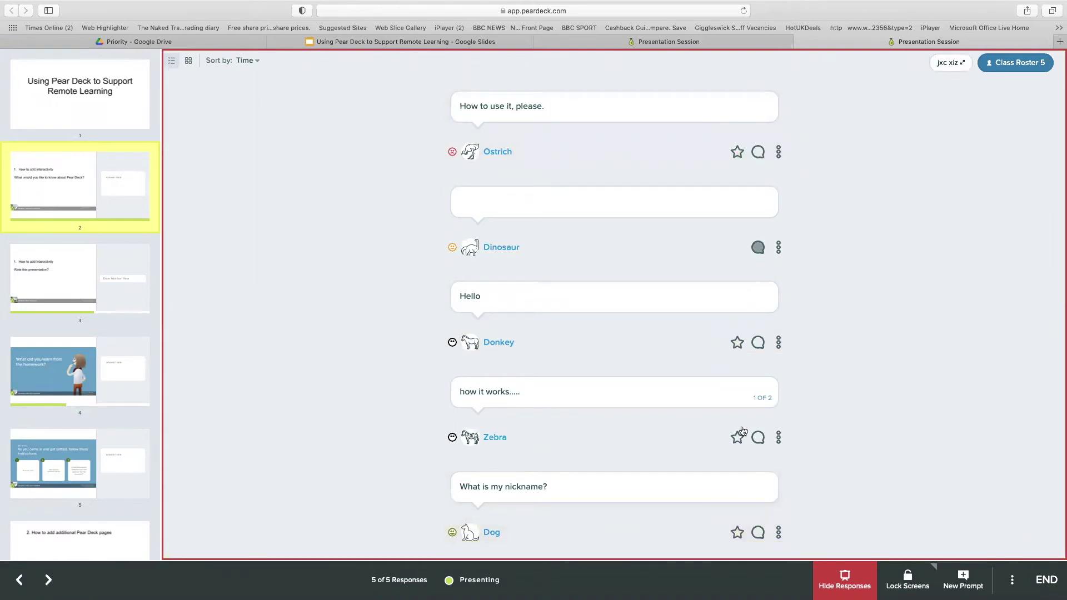
scroll(744, 436, "down", 4)
scroll(742, 437, "up", 3)
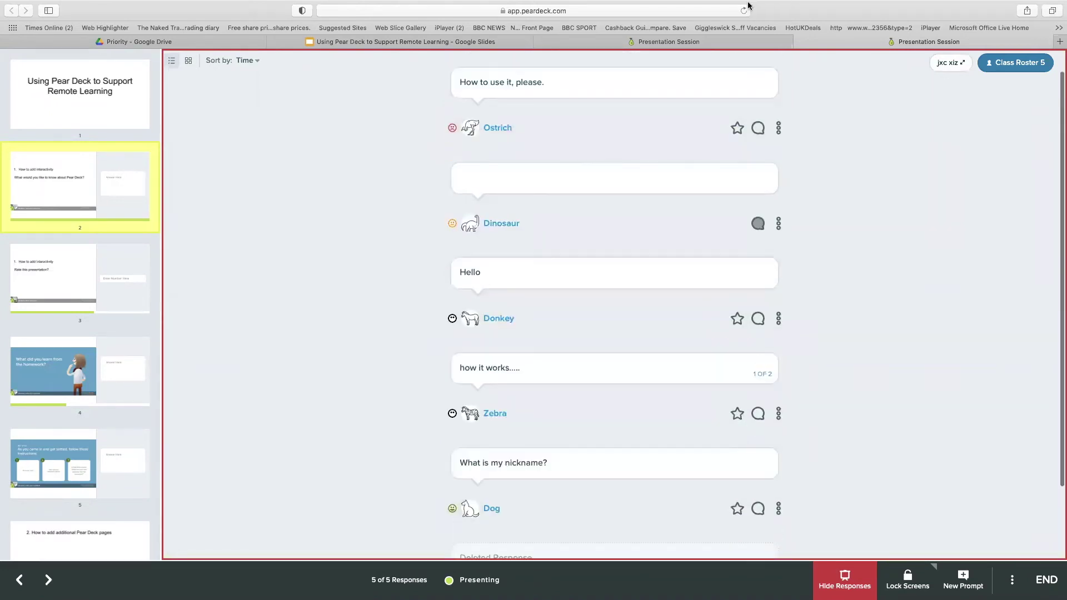
left_click(732, 42)
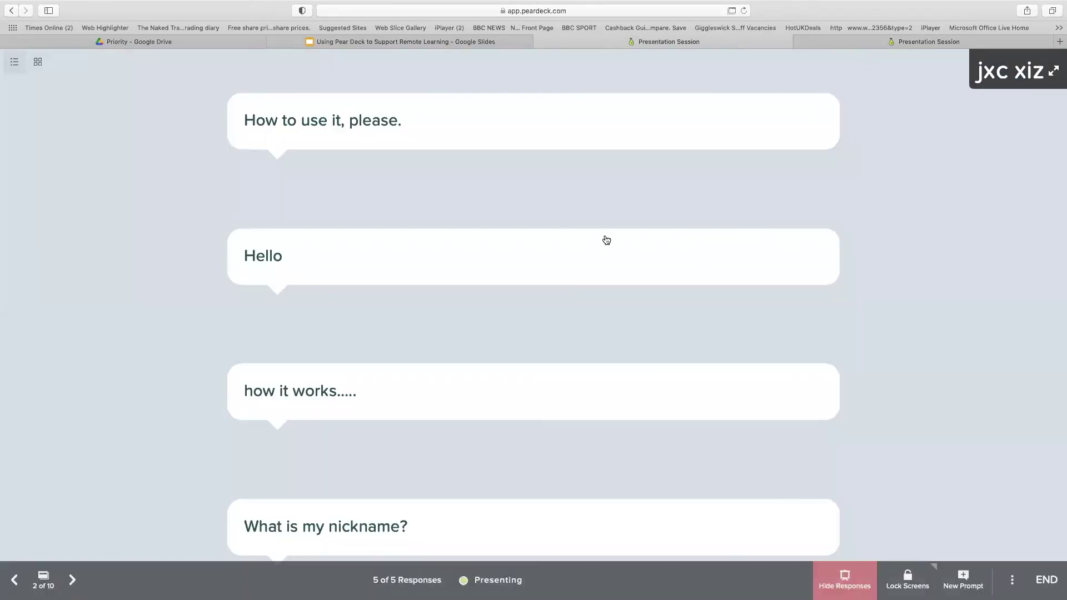
left_click(905, 42)
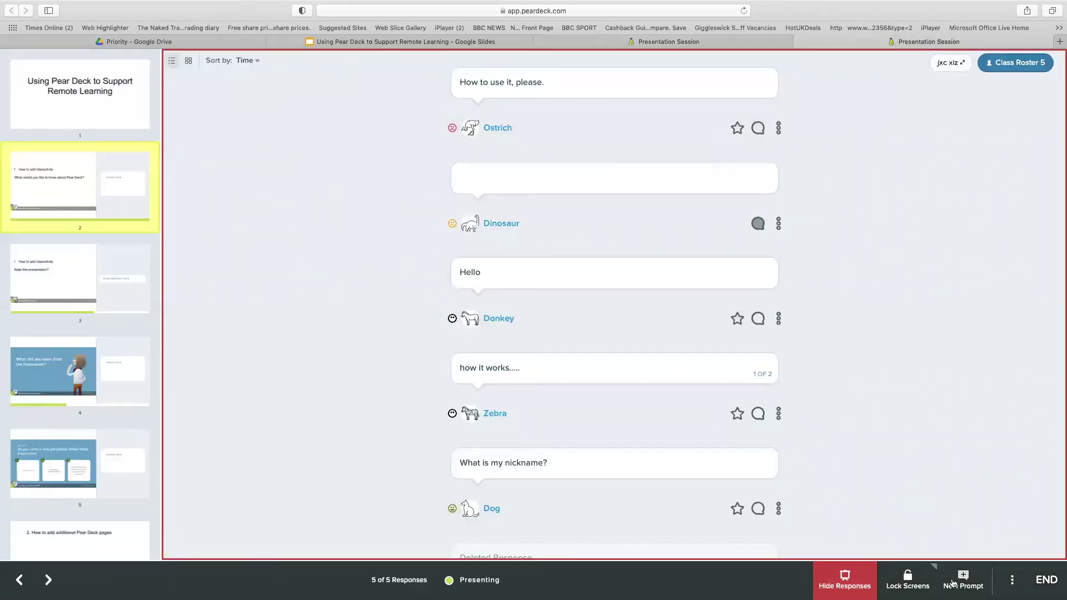
Step: Add the end-of-class text prompt "Pause, and write what you've just learned" after slide 2 and show its responses
left_click(971, 580)
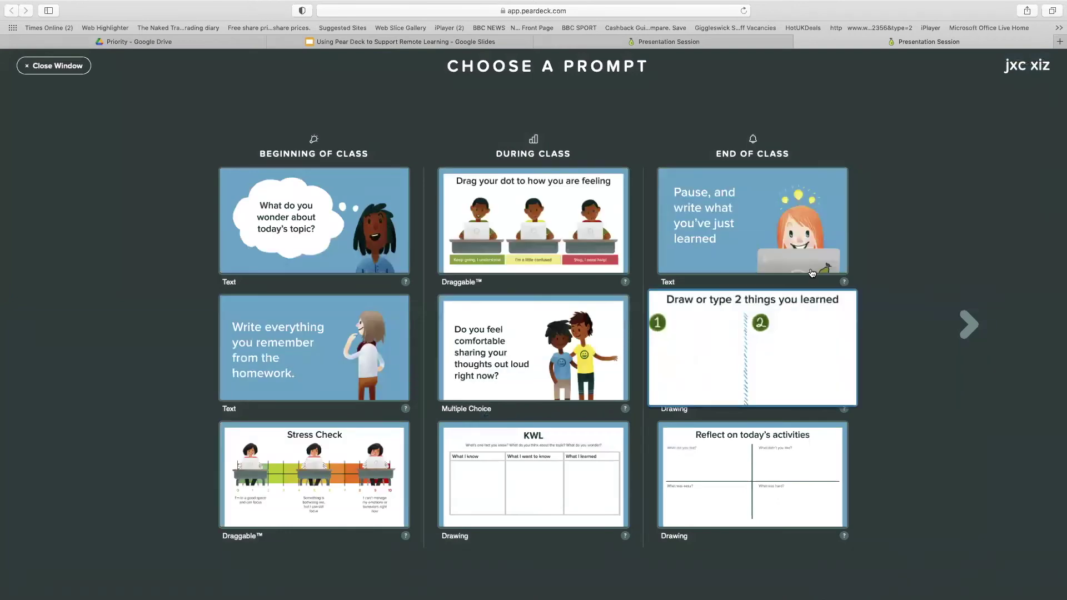
left_click(775, 251)
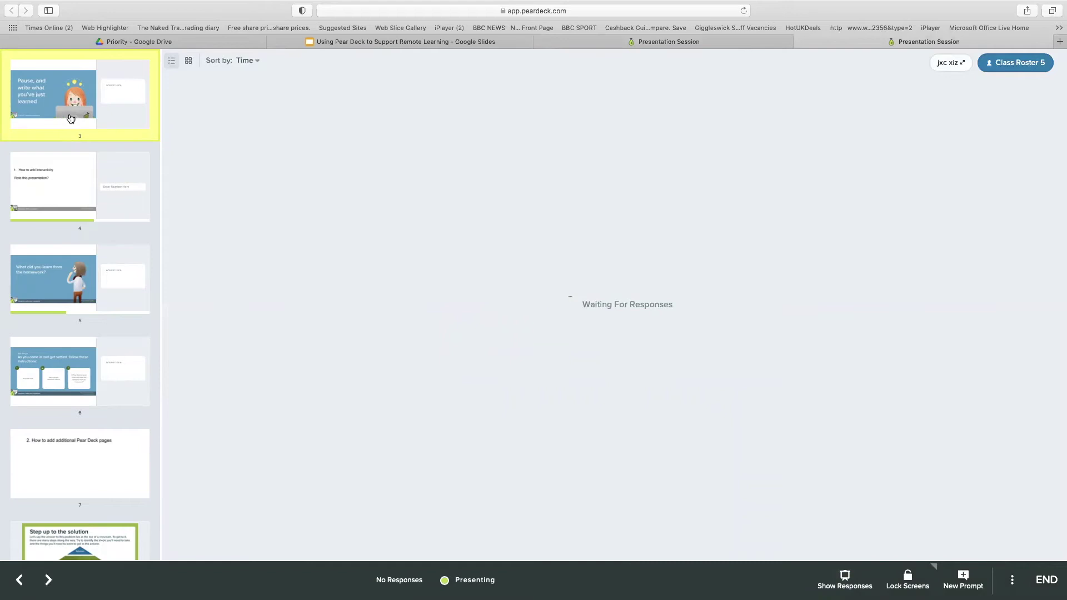
scroll(70, 120, "up", 1)
scroll(71, 120, "up", 1)
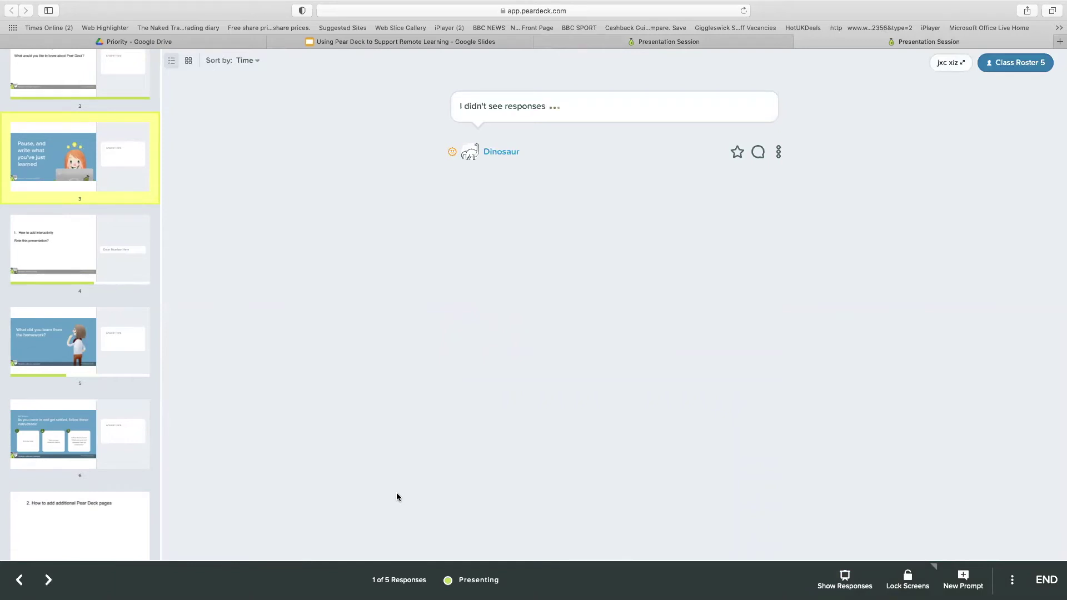
left_click(844, 579)
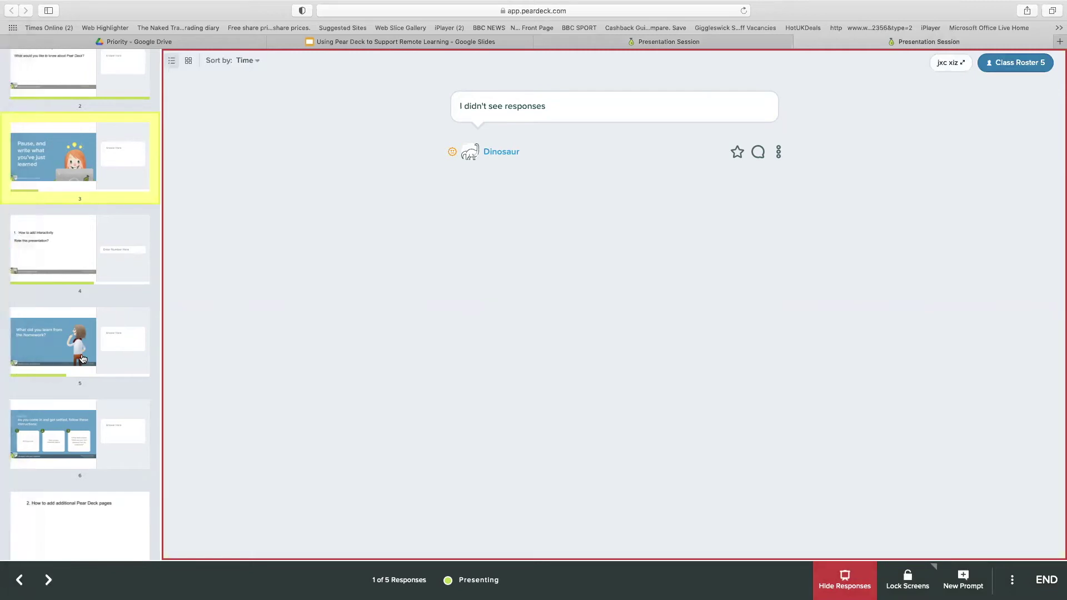
Step: Present slide 9, "3. Adding Sound?", and check it in the projector view before returning to the teacher dashboard
scroll(82, 360, "down", 3)
scroll(83, 360, "down", 4)
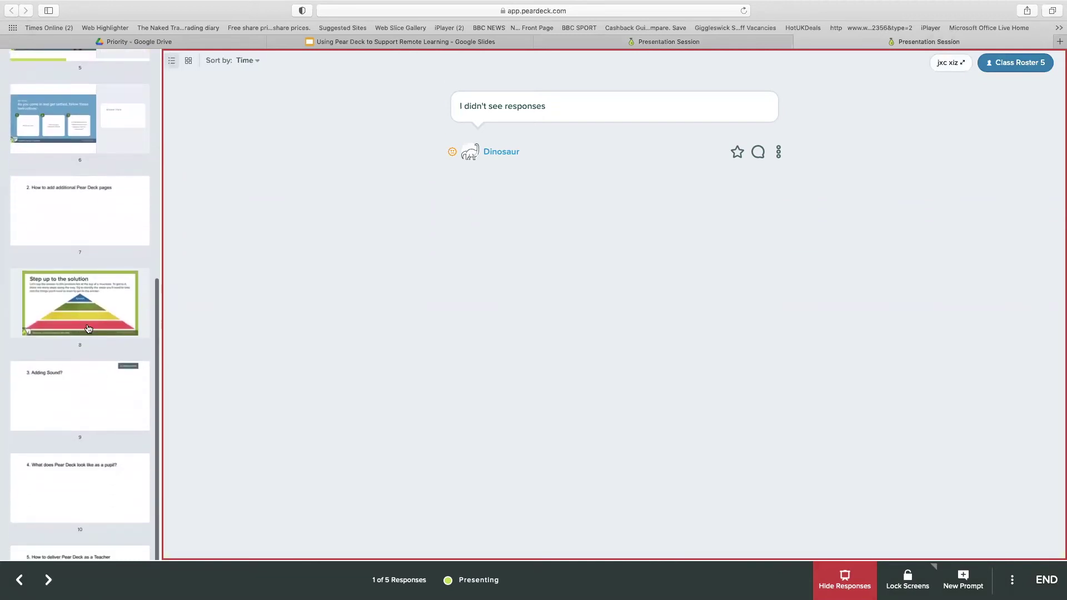
left_click(88, 330)
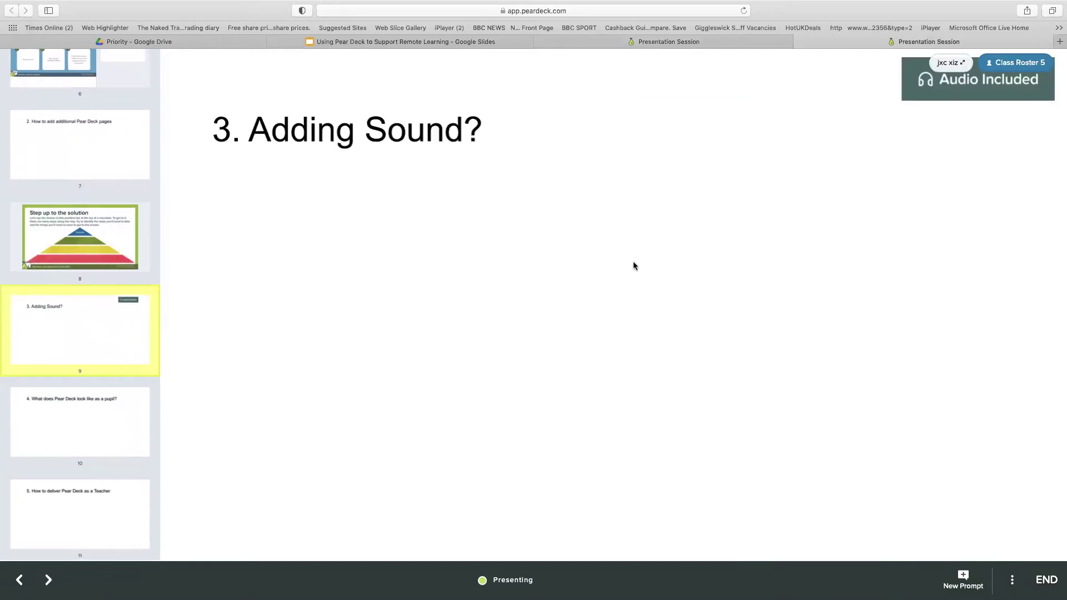
left_click(928, 43)
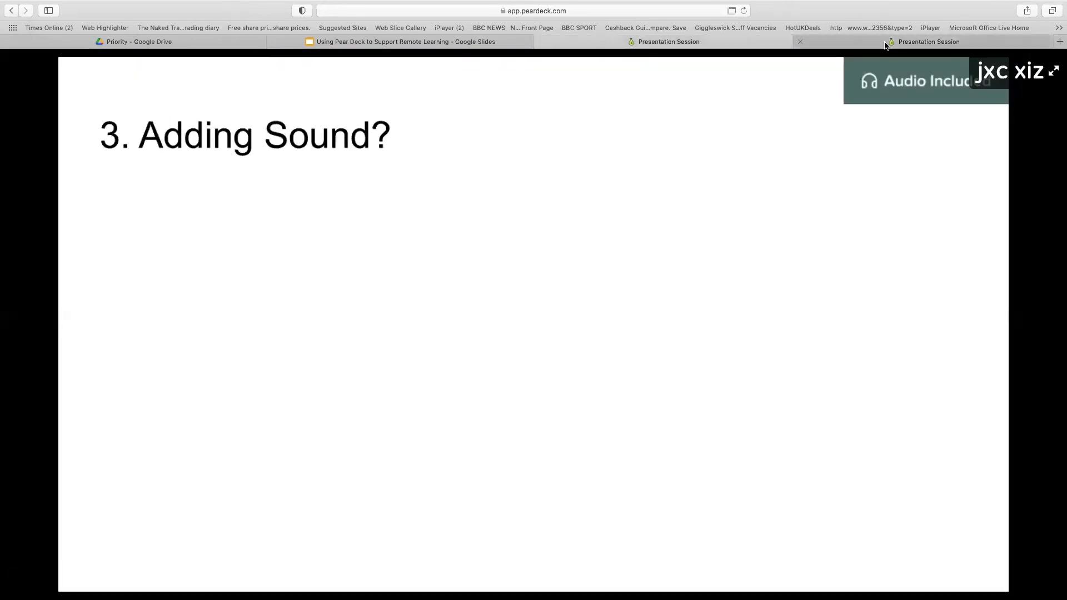
left_click(924, 45)
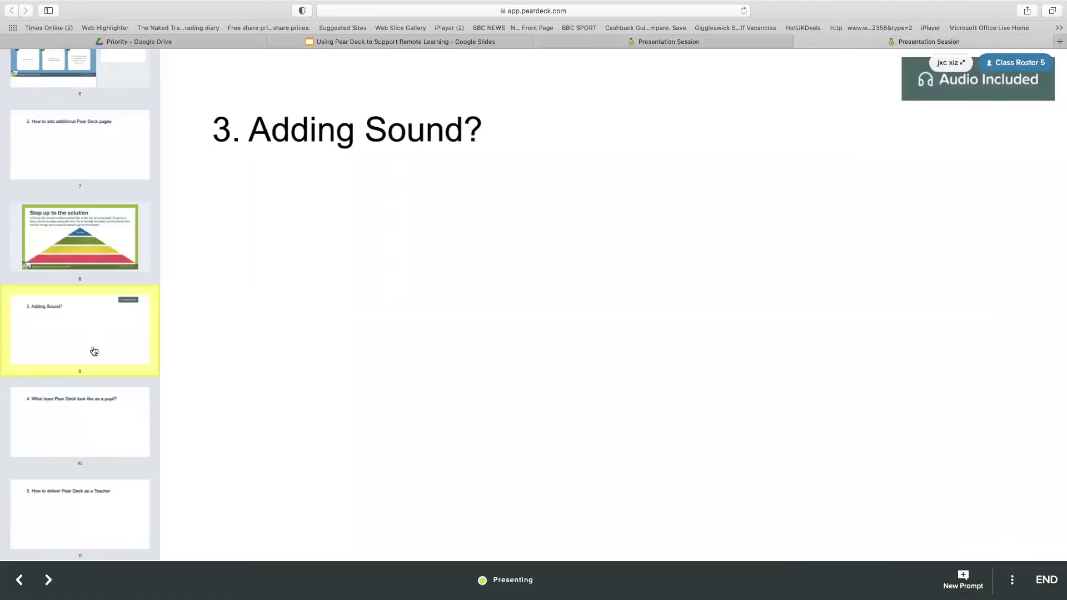
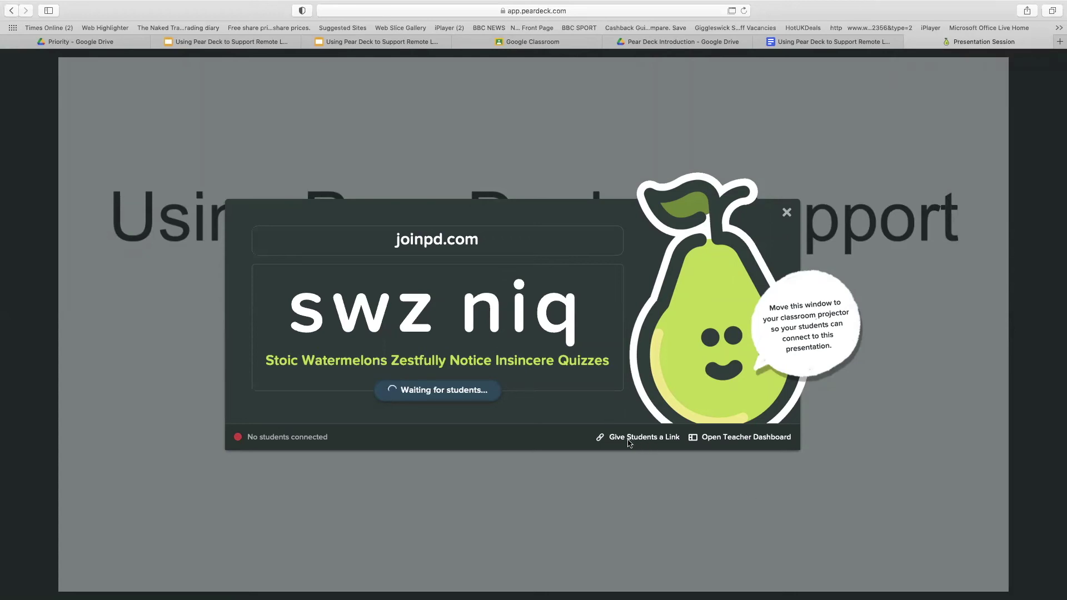
Step: Try to copy the Open Teacher Dashboard link from the join-code window and paste it as the address in a new browser tab
left_click(610, 442)
right_click(722, 443)
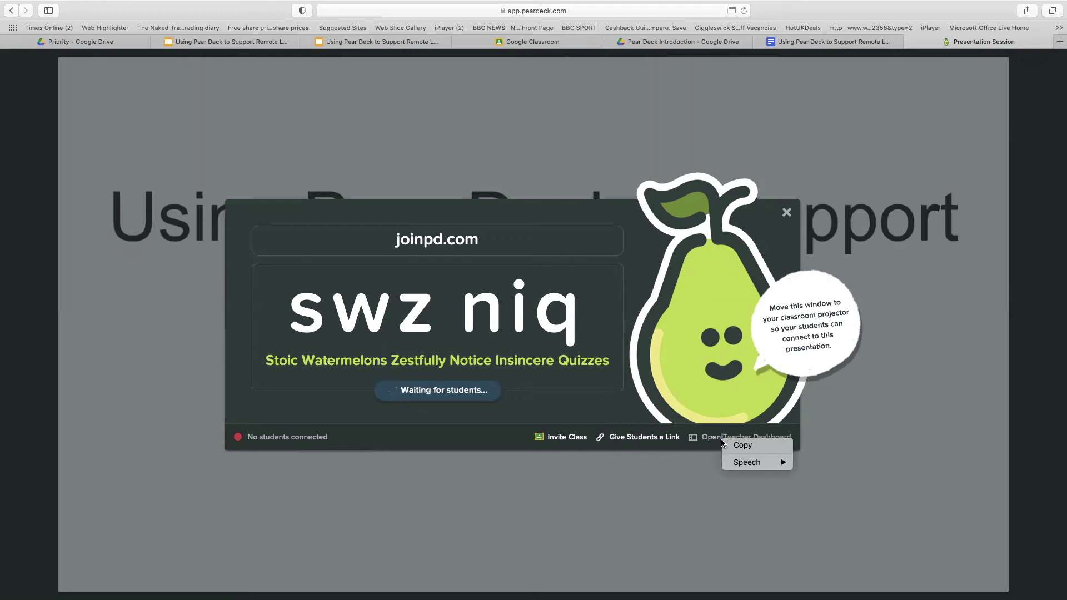
left_click(722, 442)
right_click(720, 442)
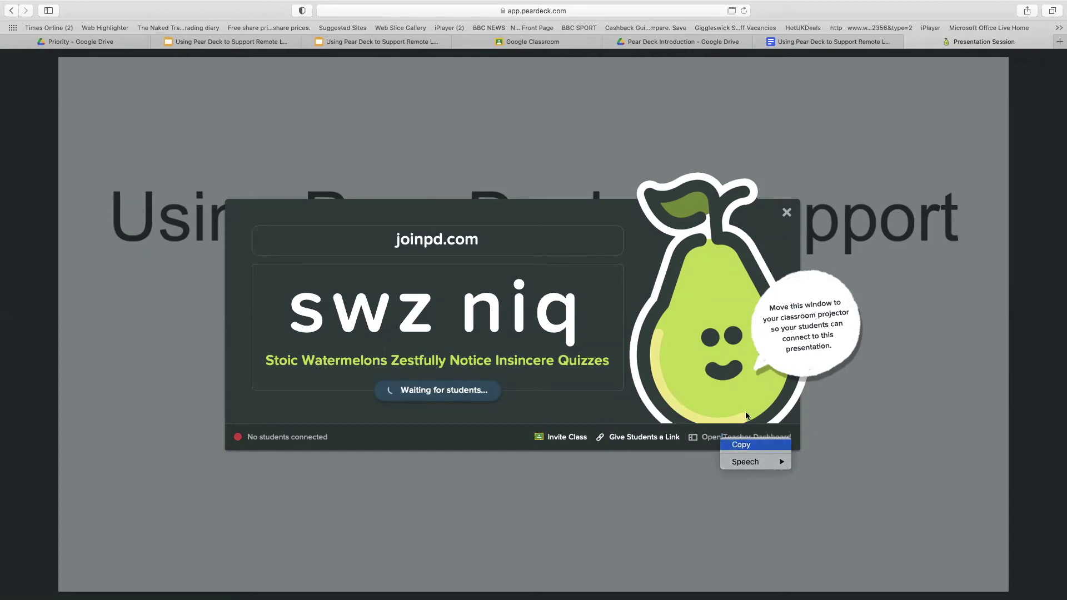
left_click(742, 445)
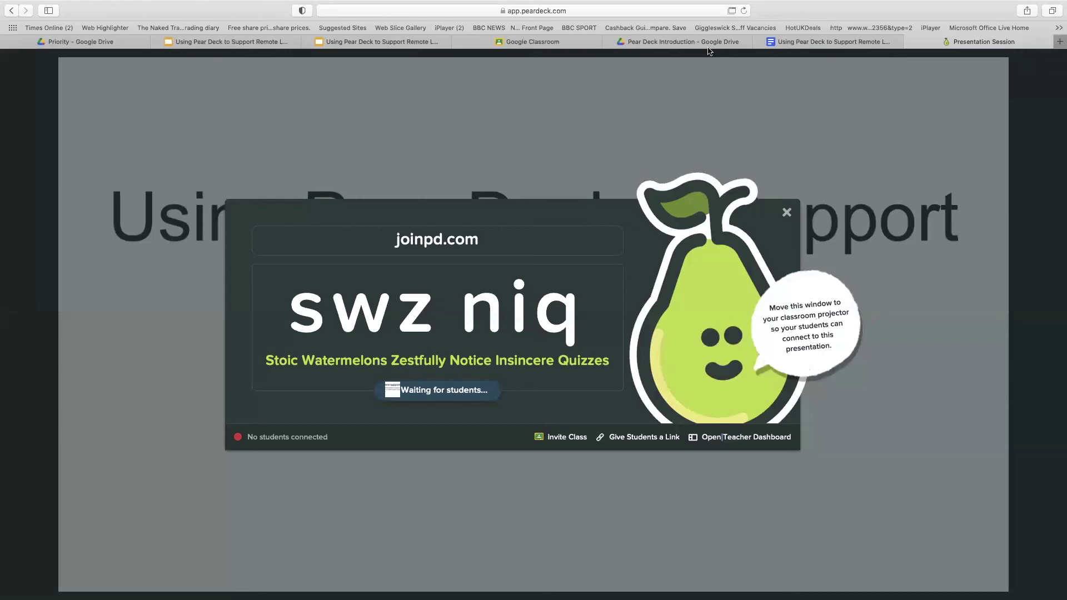
key("super+t")
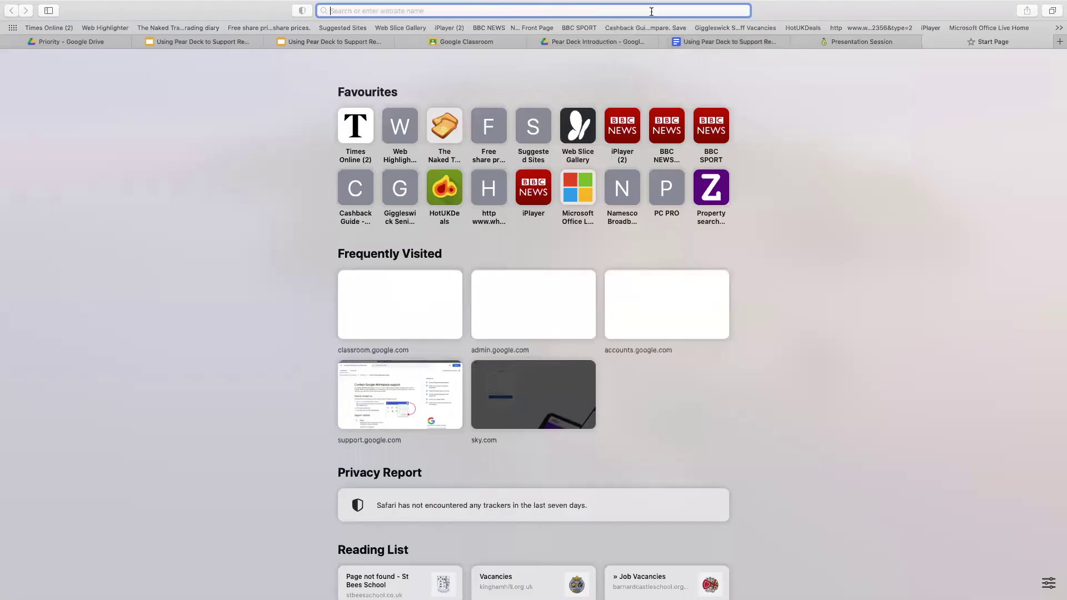
left_click(651, 13)
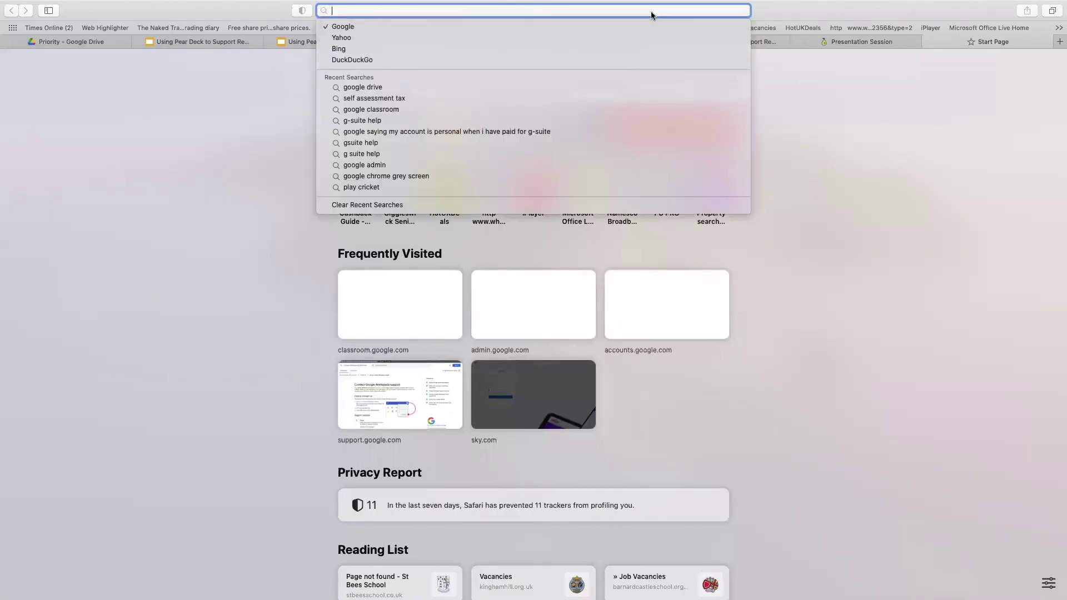
right_click(651, 11)
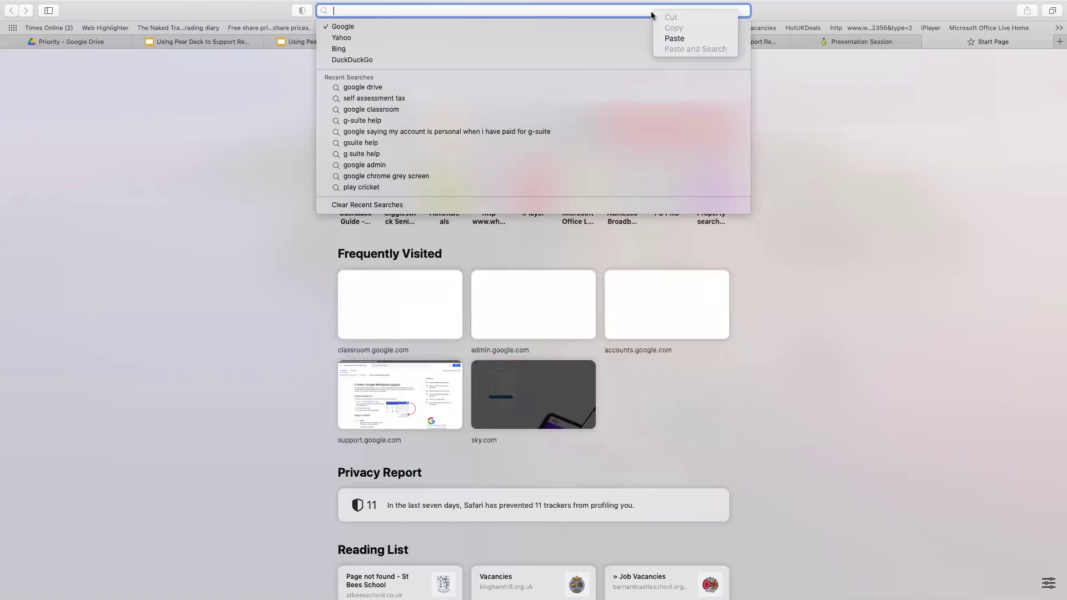
left_click(667, 41)
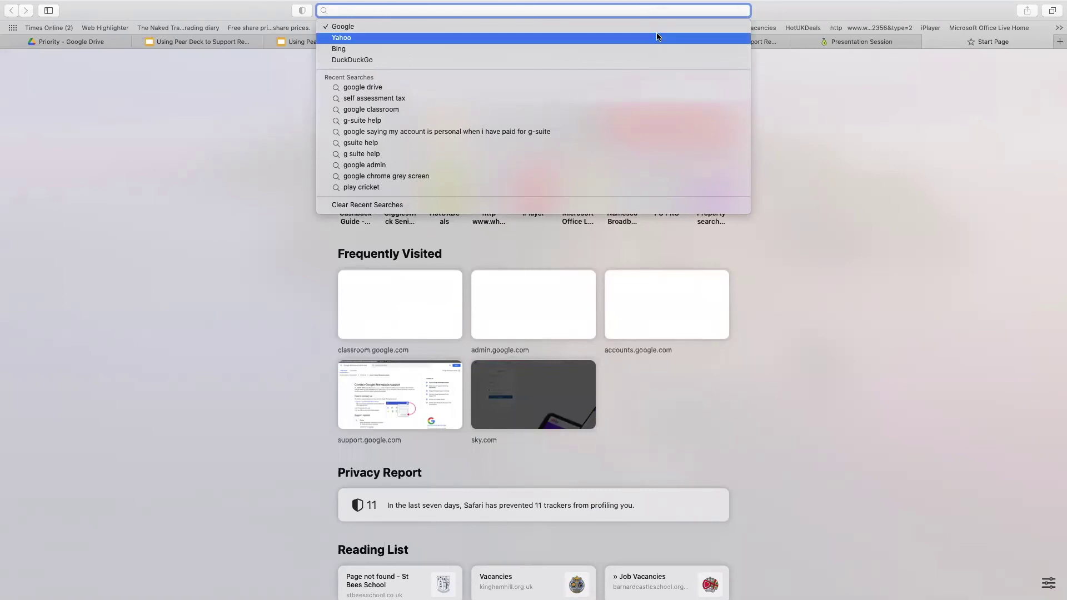
key("Escape")
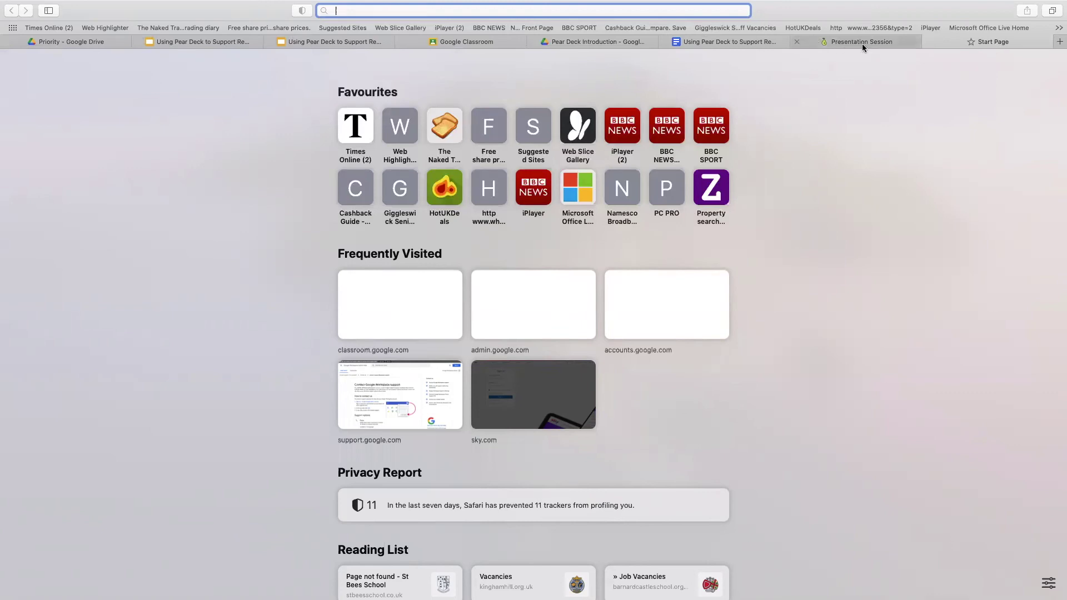
Step: Copy the word "Dashboard" from the join-code window's teacher dashboard link and load it from the new tab's address bar
left_click(879, 46)
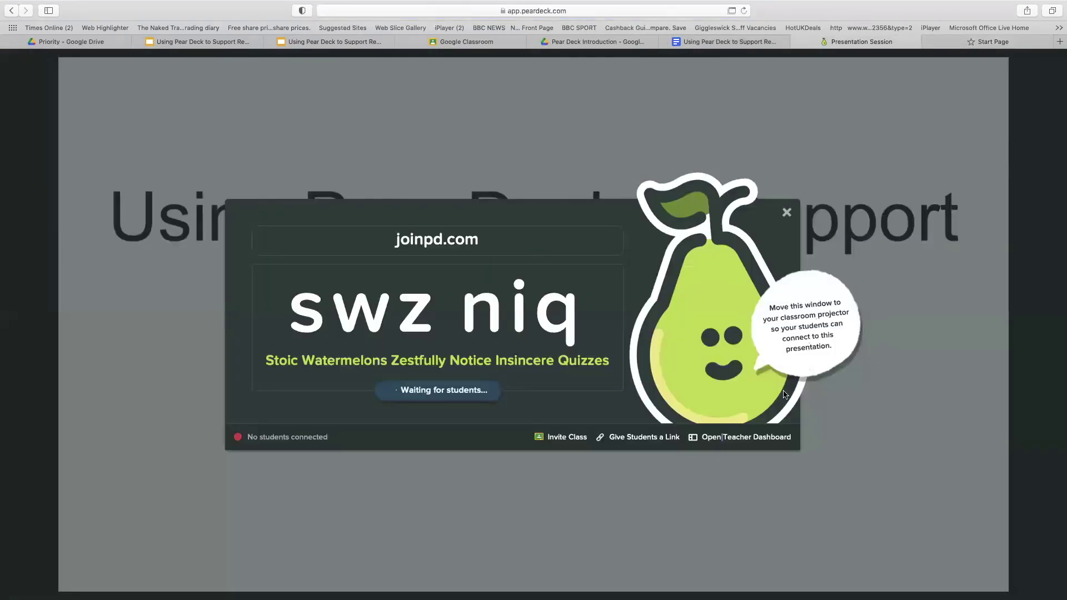
double_click(770, 439)
right_click(769, 442)
left_click(792, 470)
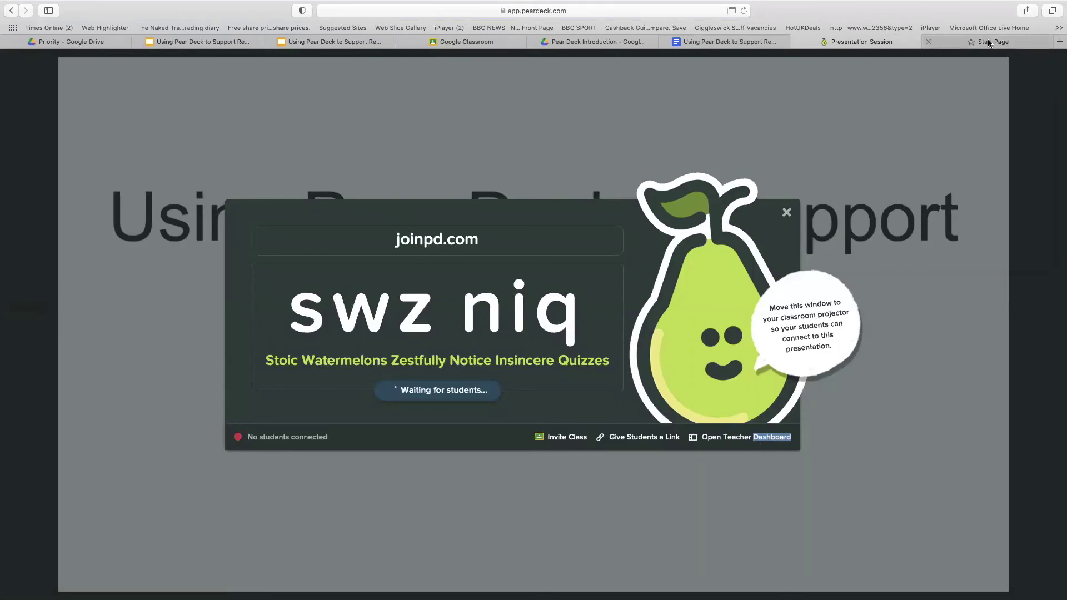
left_click(649, 12)
right_click(557, 11)
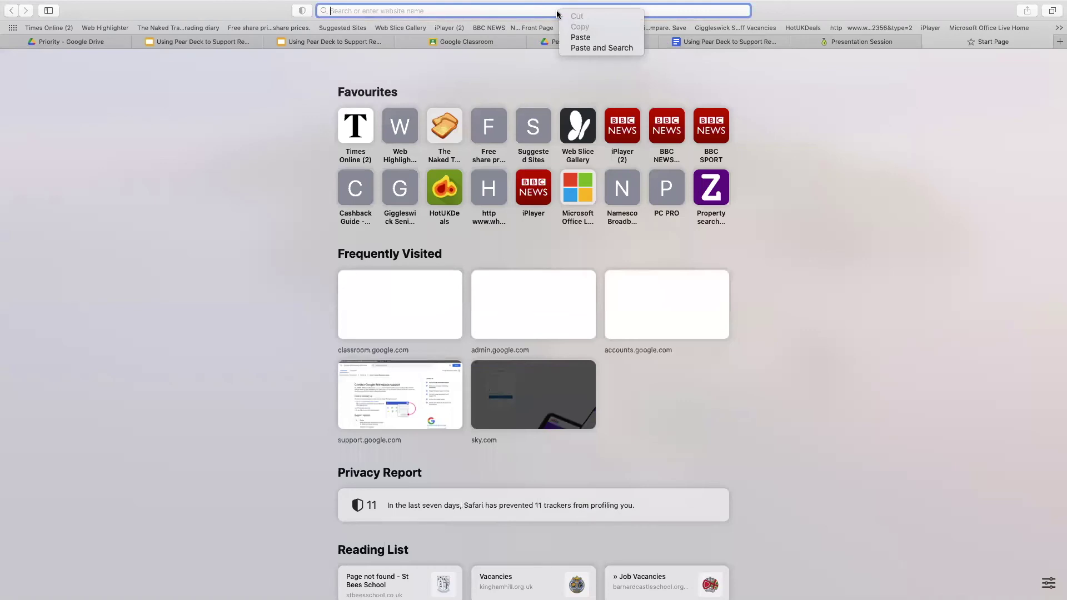
left_click(581, 38)
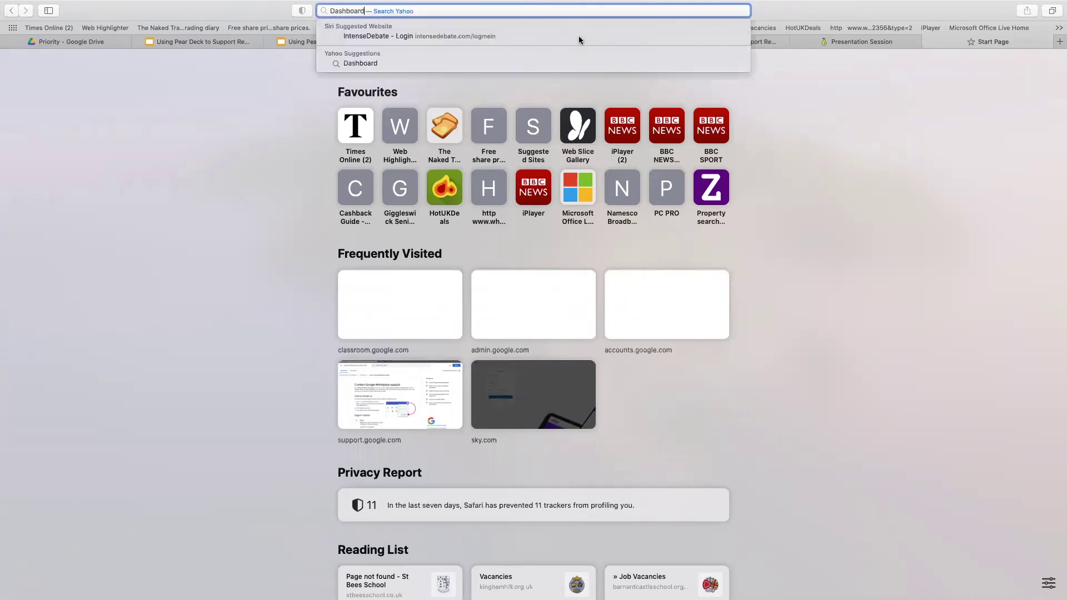
key("Return")
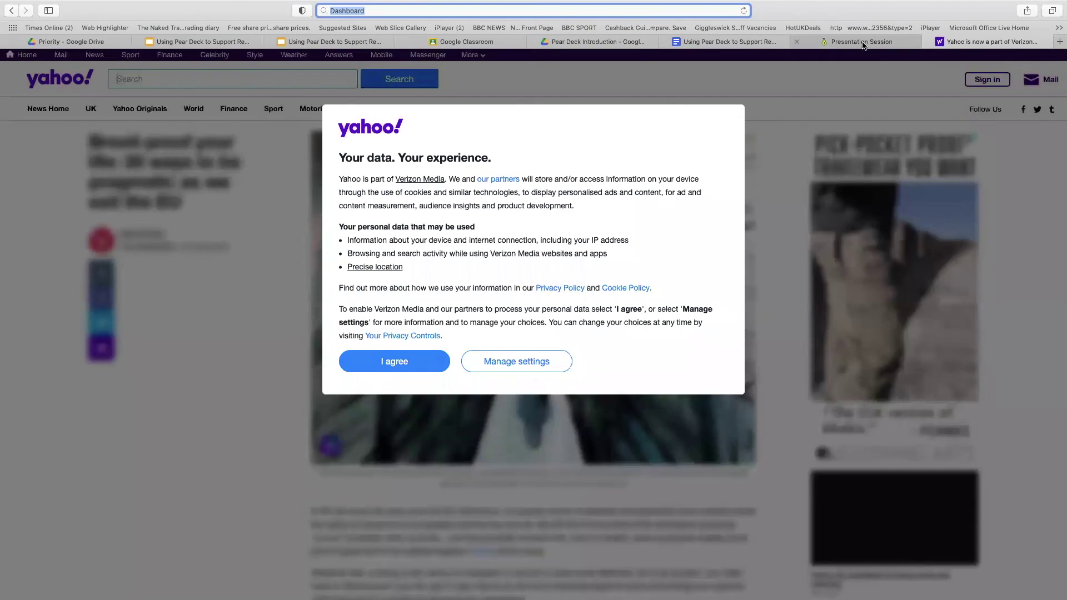
Step: Return to the presentation session, dismiss the join-code window and open the teacher dashboard in a new window
left_click(862, 43)
left_click(803, 520)
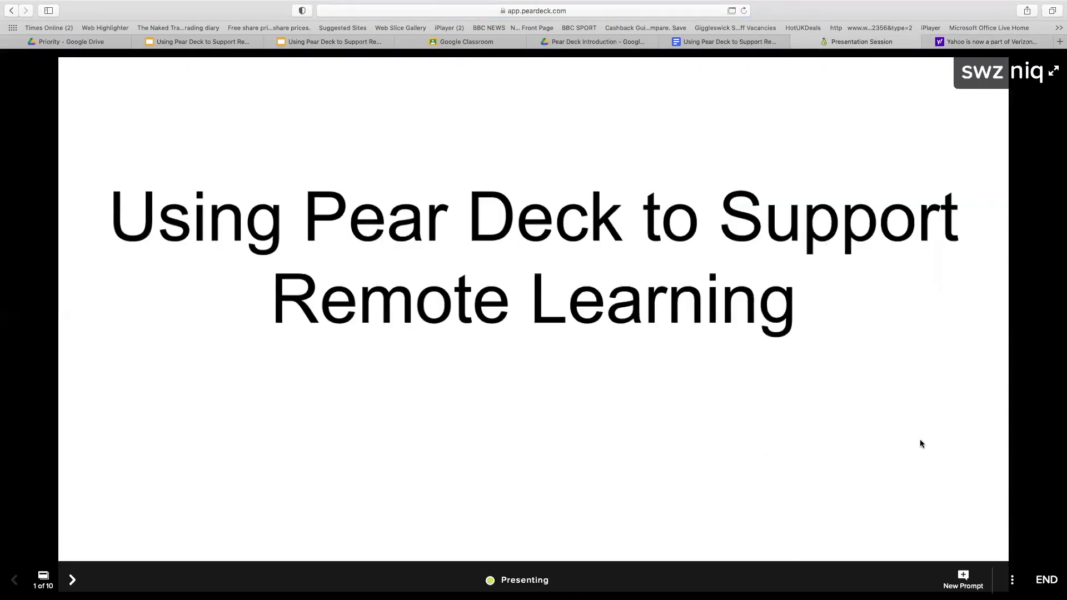
left_click(1012, 580)
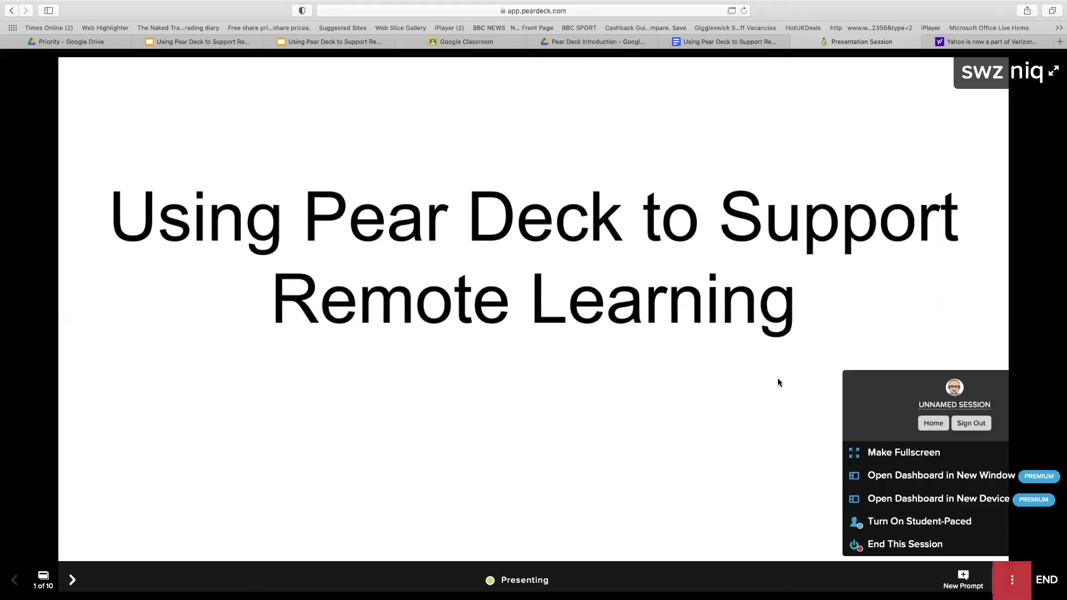
left_click(934, 481)
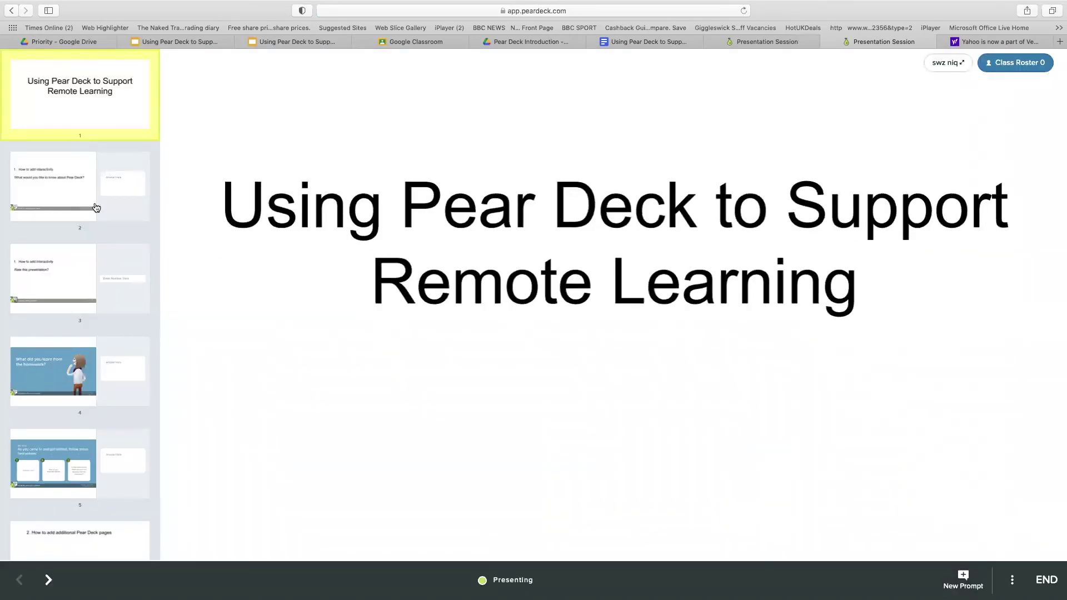
Step: Advance the projector view to slide 5, the Bell Ringer instructions, and check the slide in the teacher dashboard
left_click(762, 39)
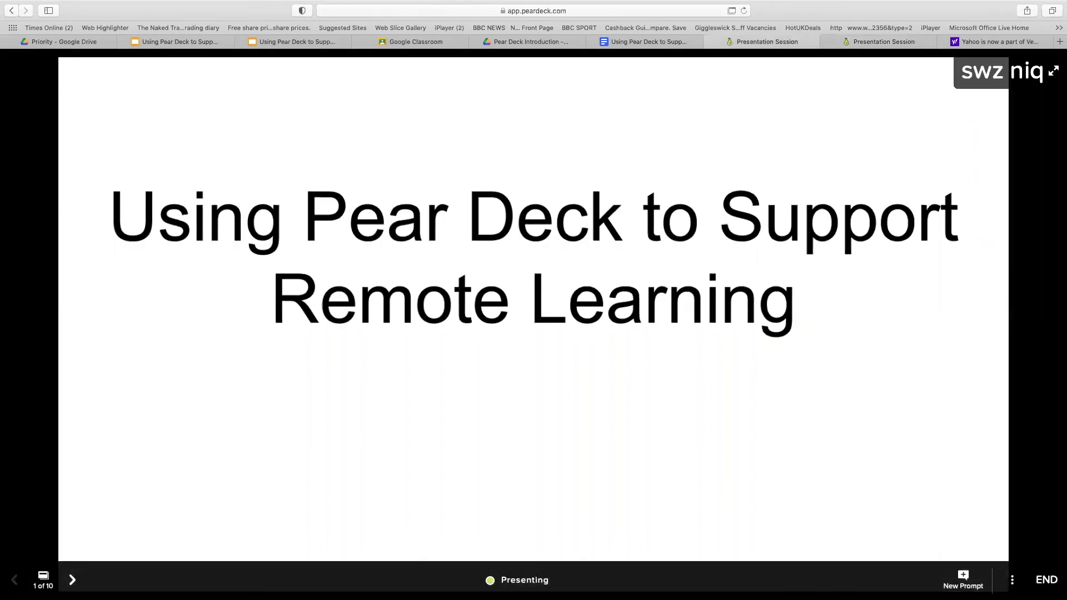
key("Right")
key("Right")
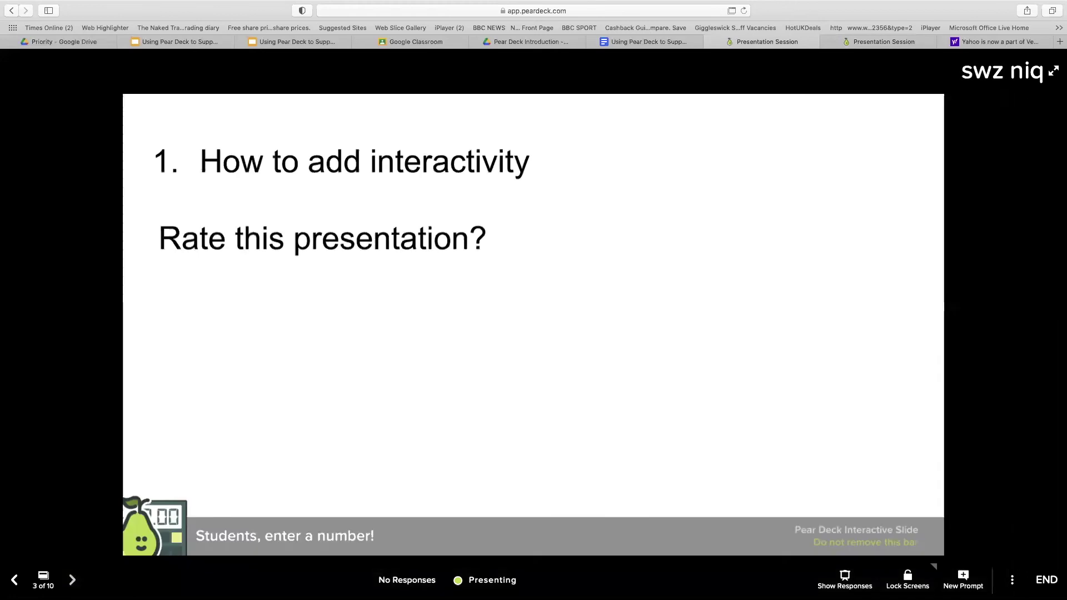
key("Right")
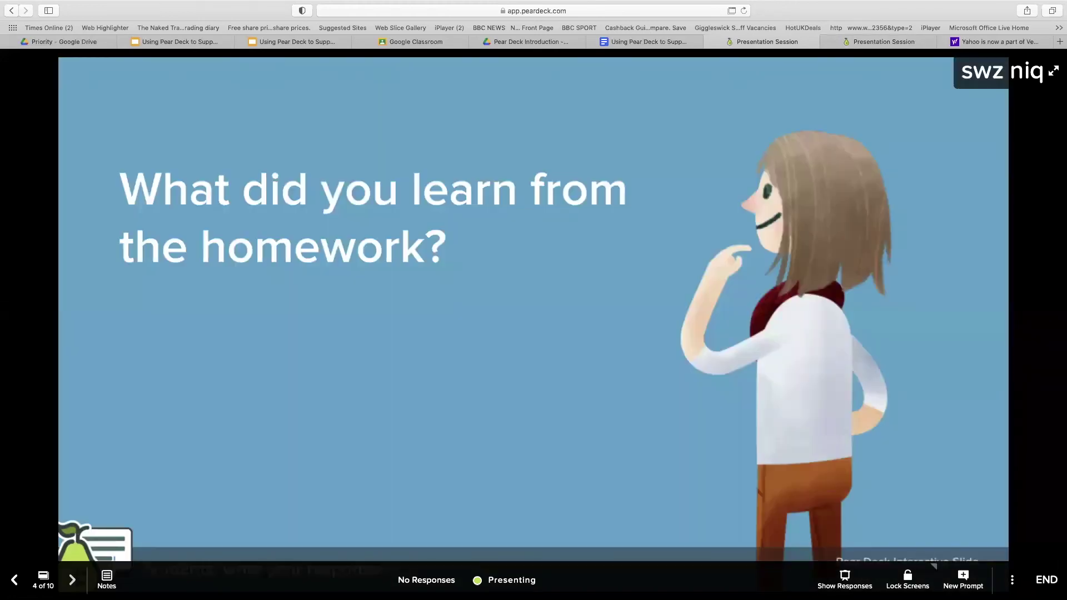
key("Right")
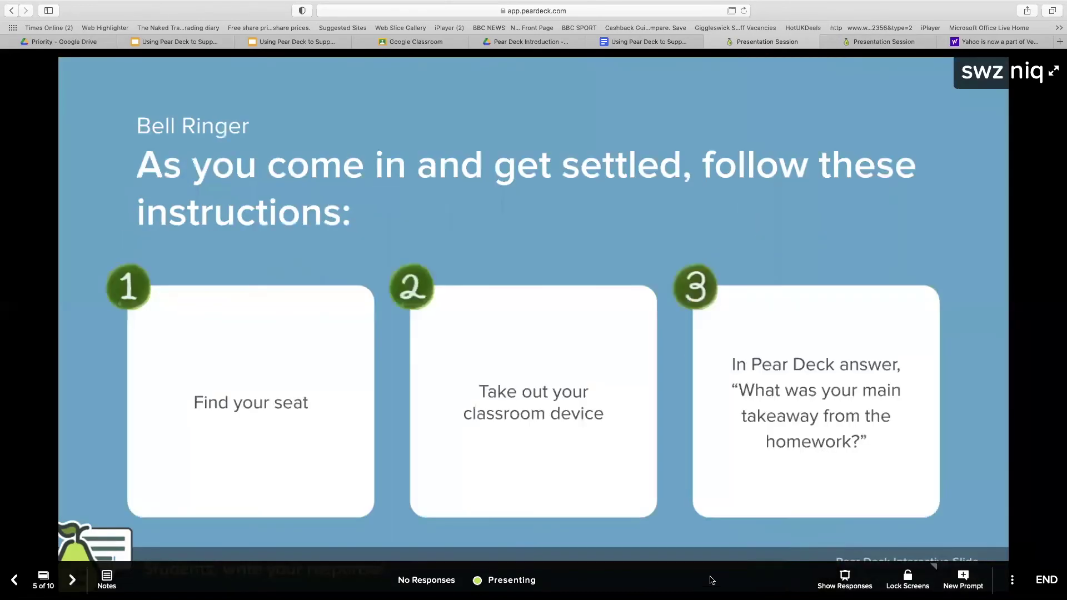
left_click(892, 42)
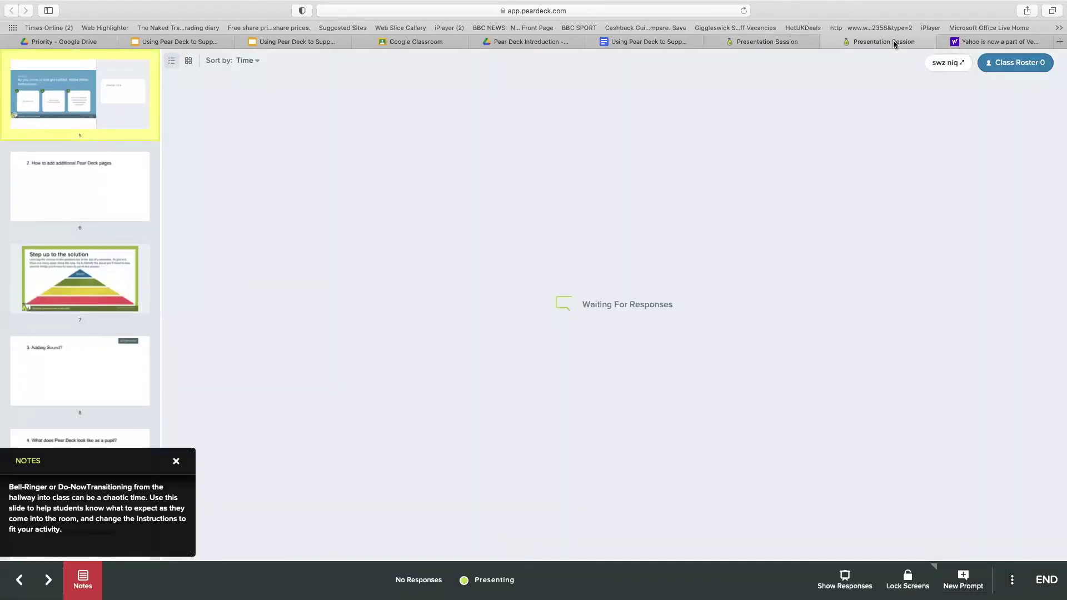
Step: Show the responses for slide 5 in the projector view and hide them again
left_click(793, 45)
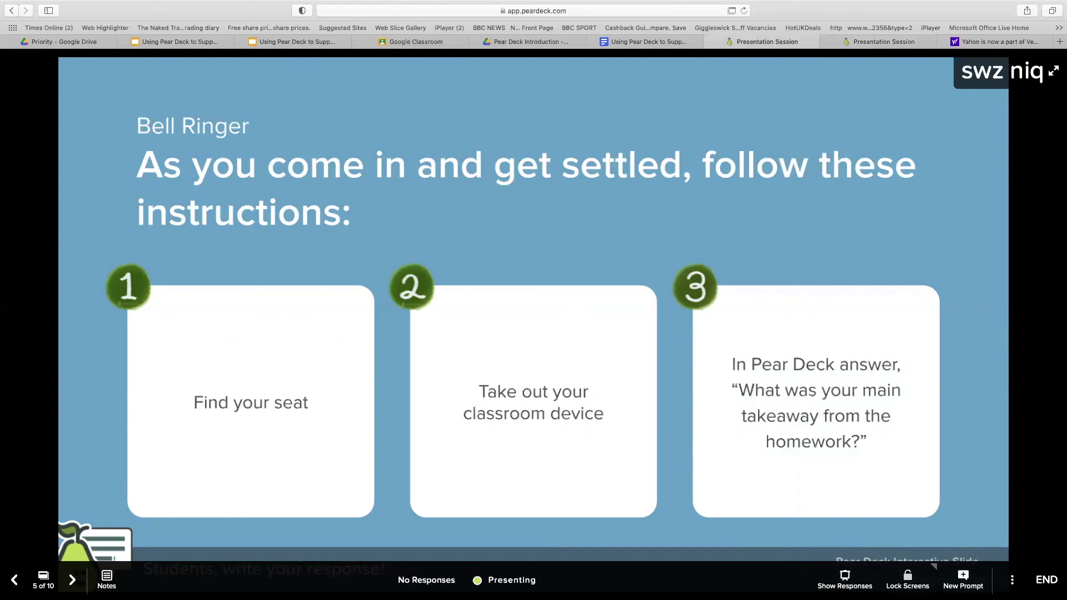
left_click(847, 582)
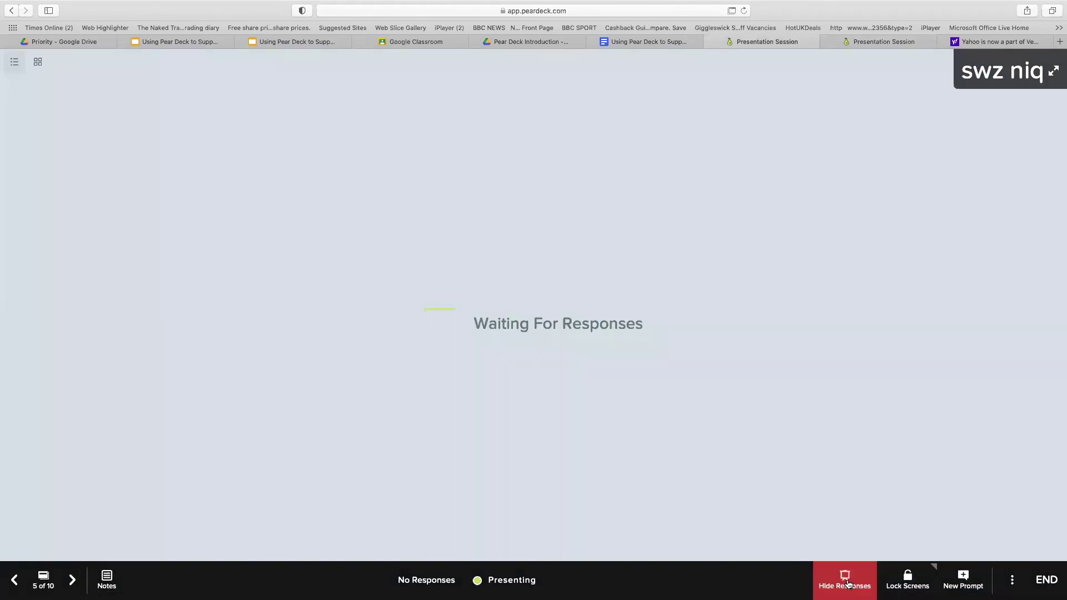
left_click(846, 581)
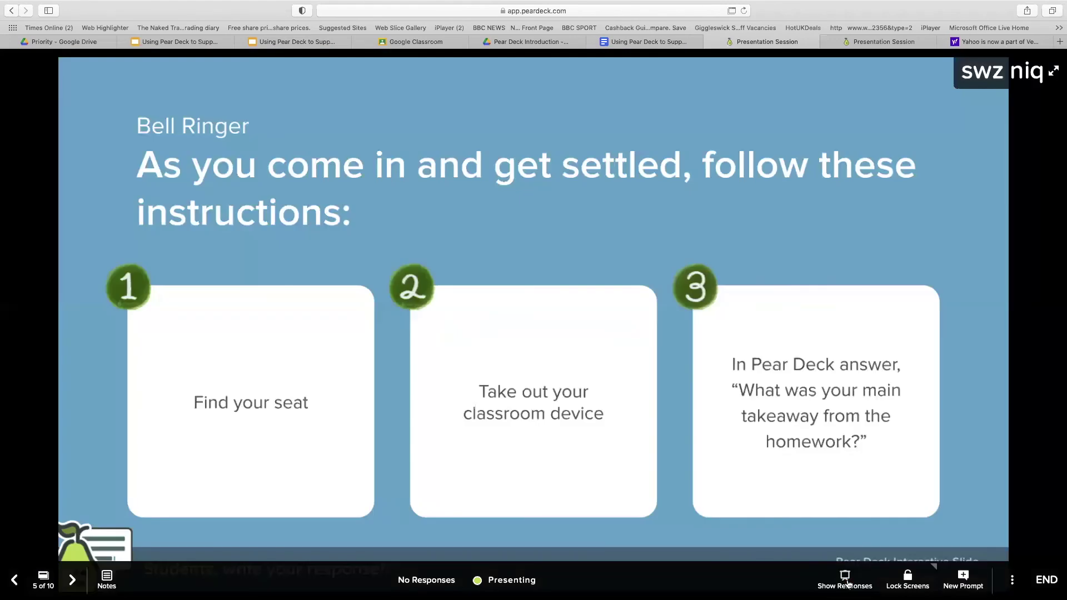
Step: Present slide 2, "What would you like to know about Pear Deck?", from the teacher dashboard
left_click(858, 43)
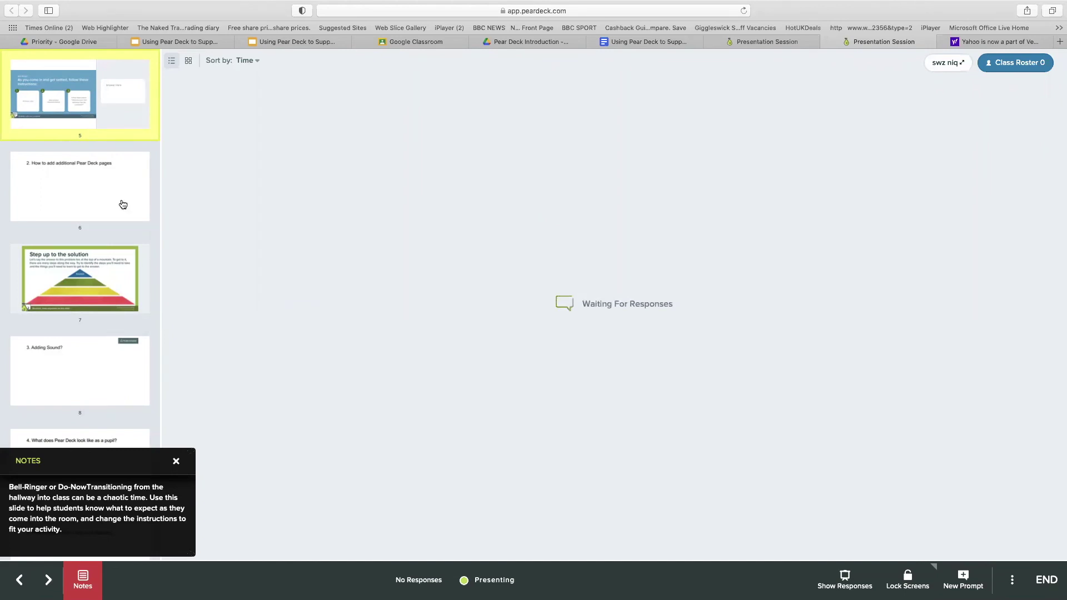
scroll(76, 197, "up", 5)
scroll(76, 197, "up", 3)
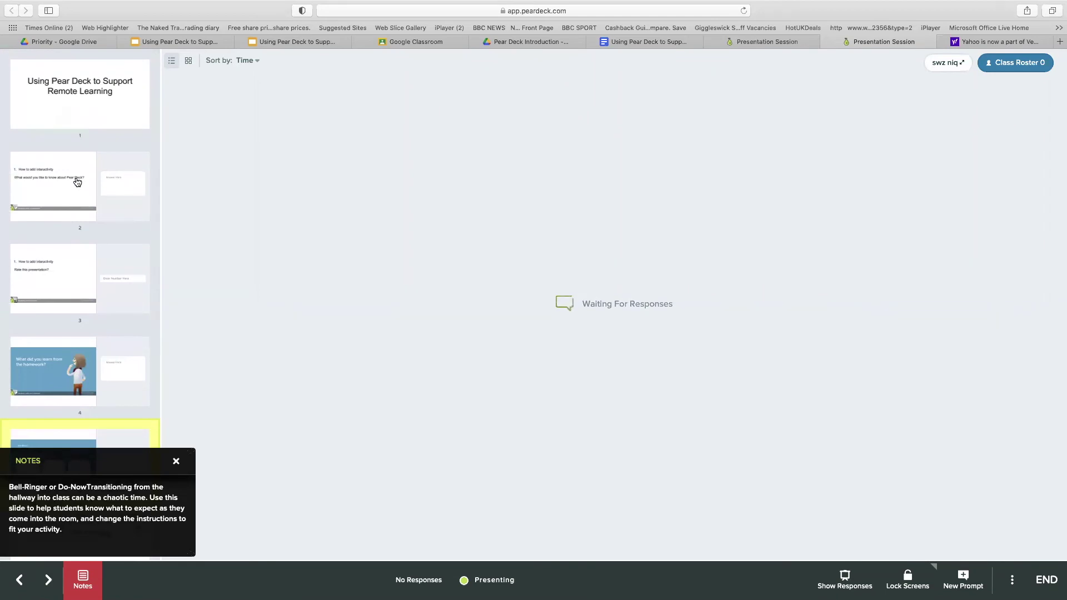
left_click(77, 182)
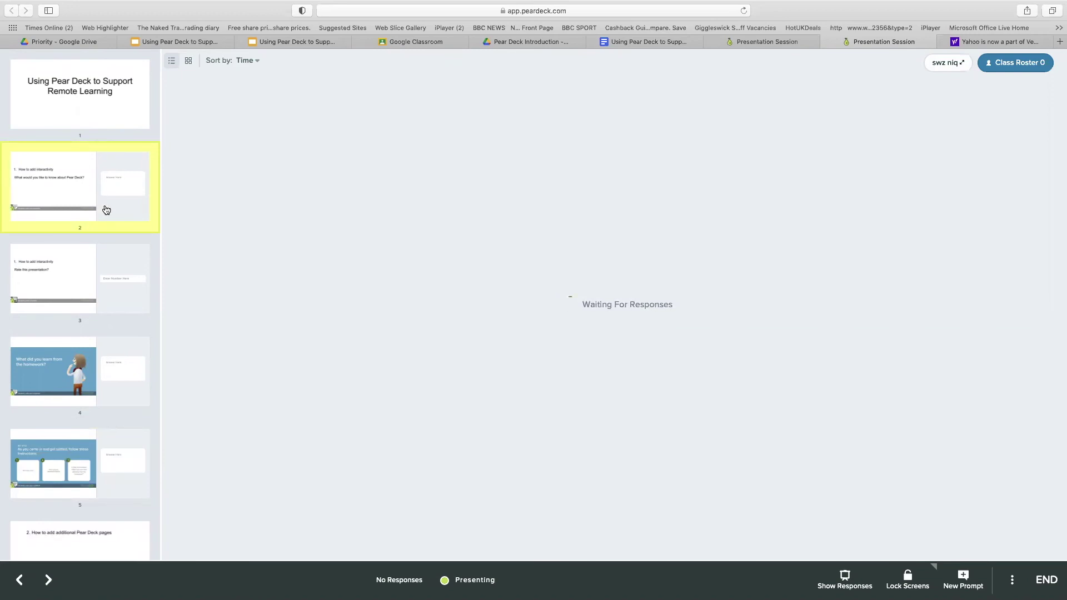
Step: View the session options, close the teacher dashboard tab, and load the Pear Deck home page by shortening the projector address to app.peardeck.com
left_click(1012, 583)
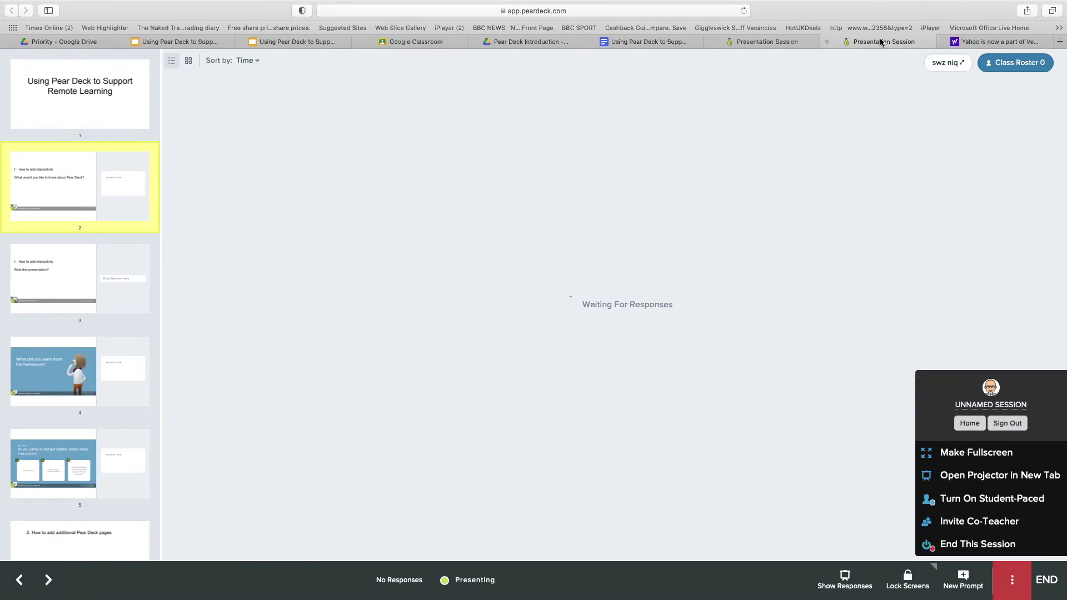
left_click(826, 42)
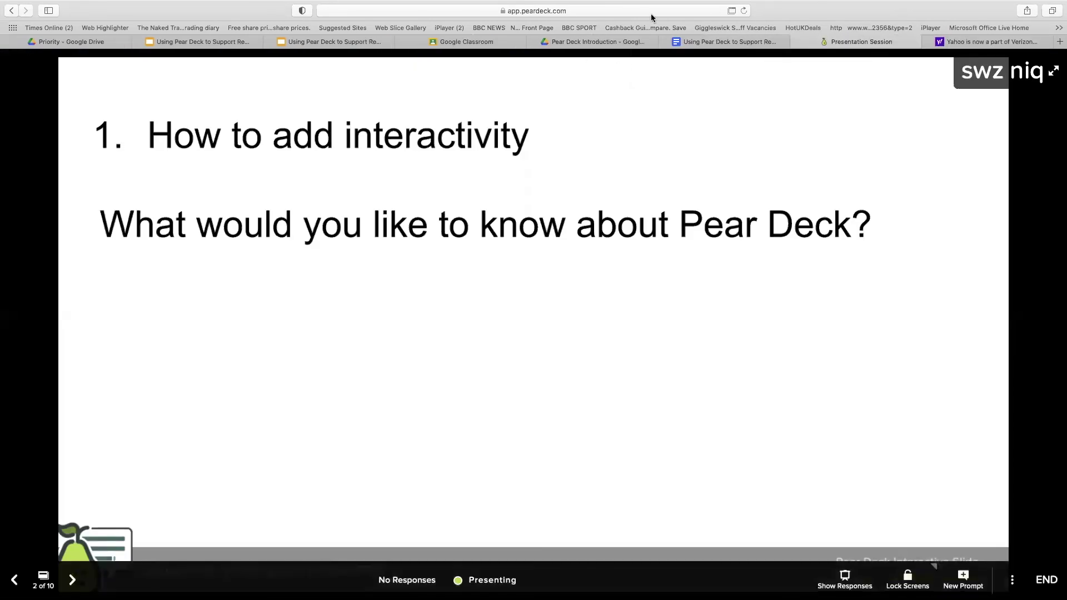
left_click(600, 9)
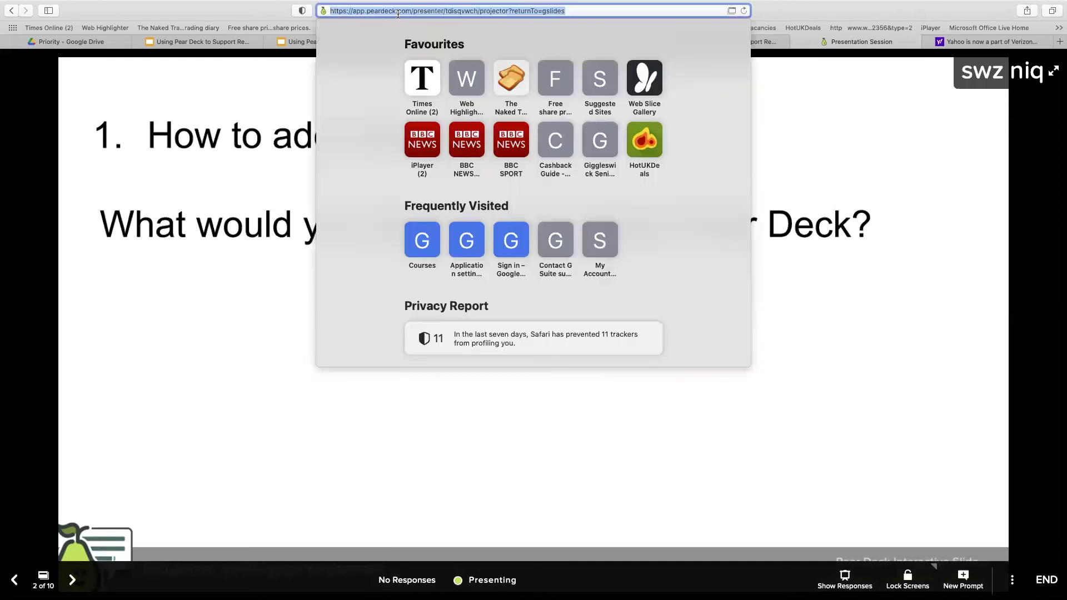
left_click(412, 11)
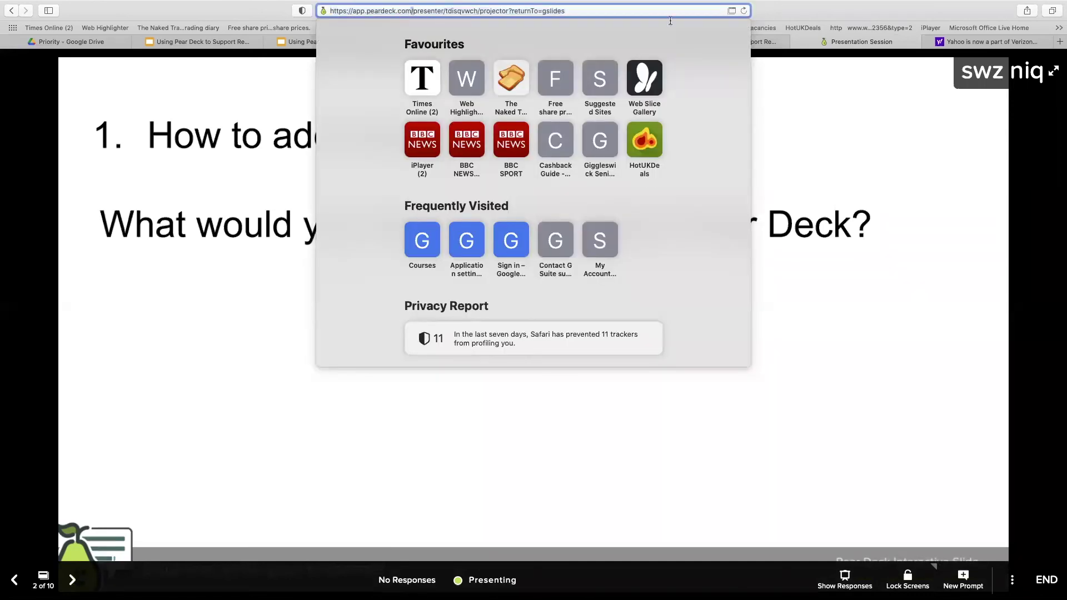
key("shift+super+Right")
key("BackSpace")
key("Return")
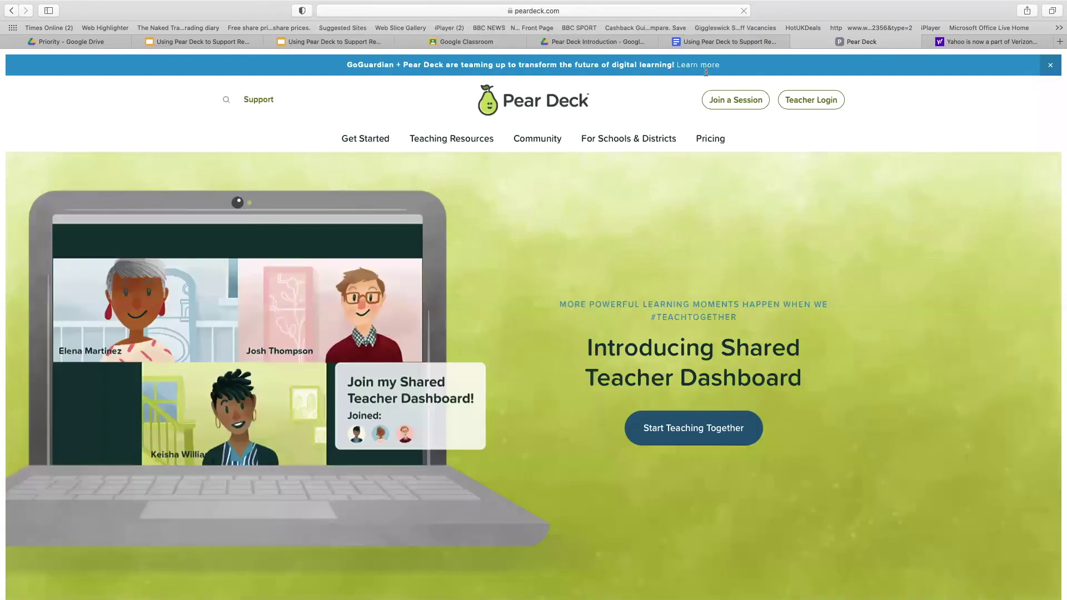
Step: Log in to Pear Deck as a teacher with the school Google account and open the Sessions list, dismissing the session-in-progress offer
left_click(811, 101)
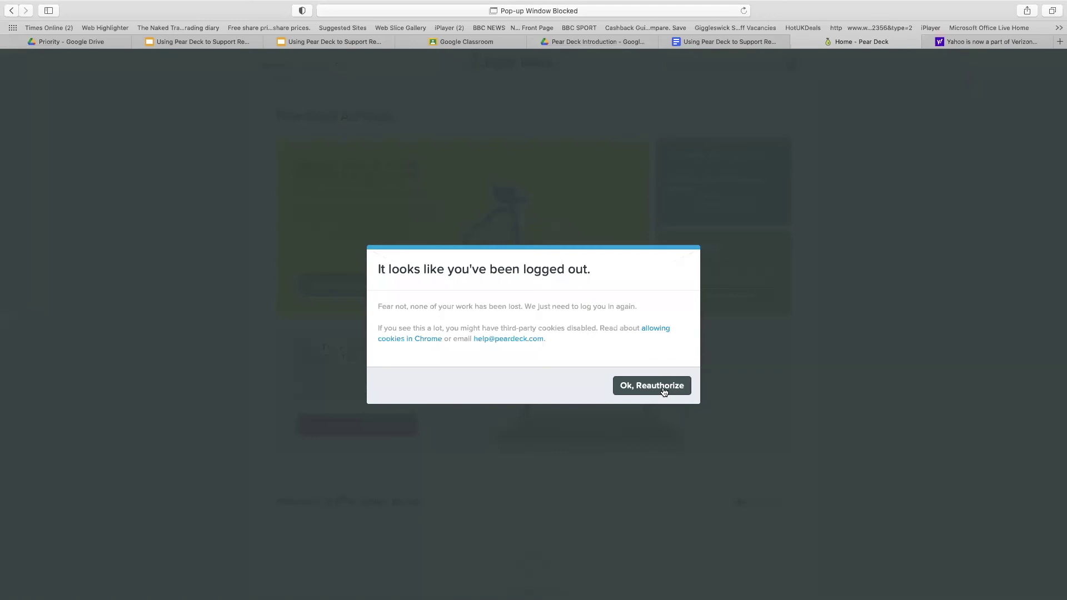
left_click(663, 389)
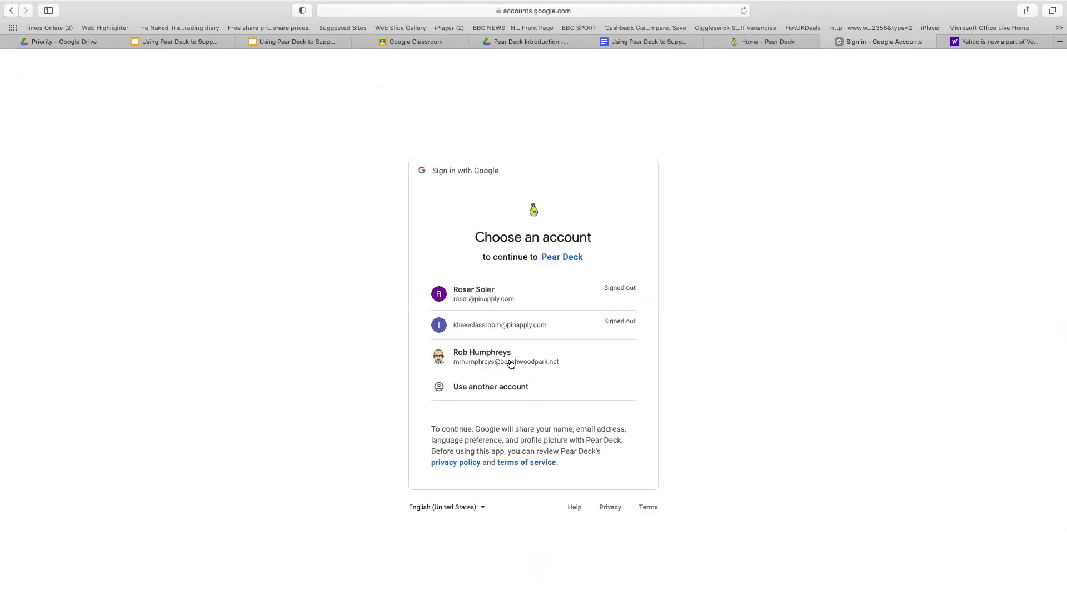
left_click(508, 363)
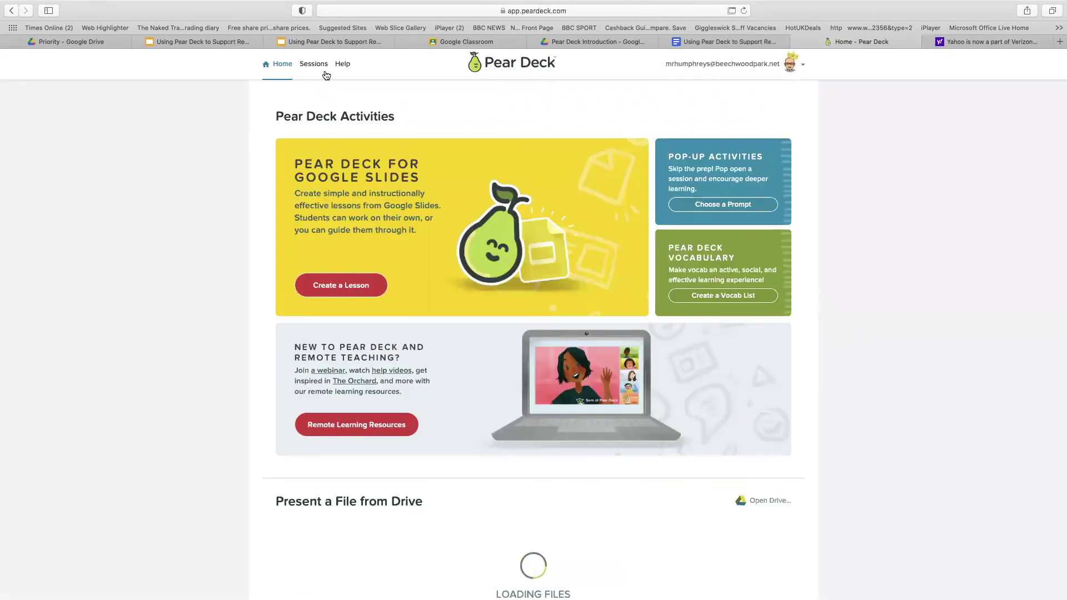
left_click(314, 66)
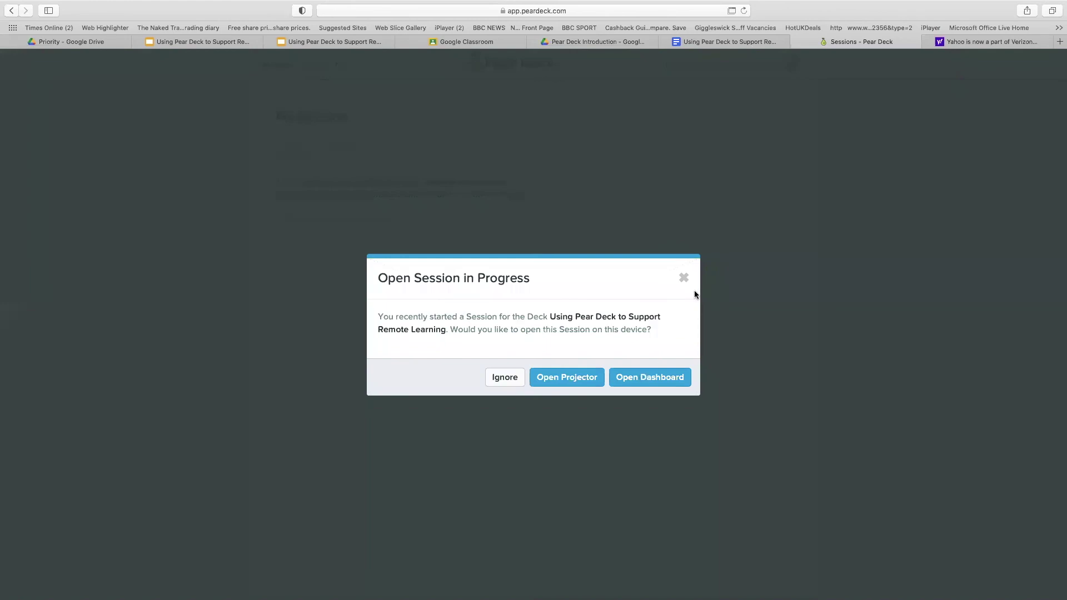
left_click(684, 278)
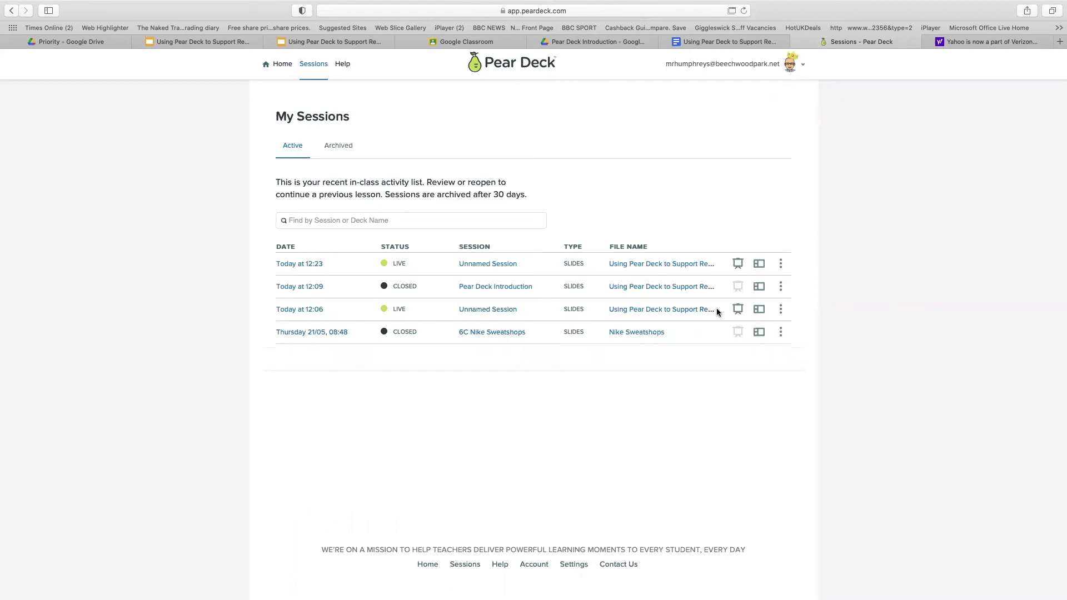
left_click(759, 315)
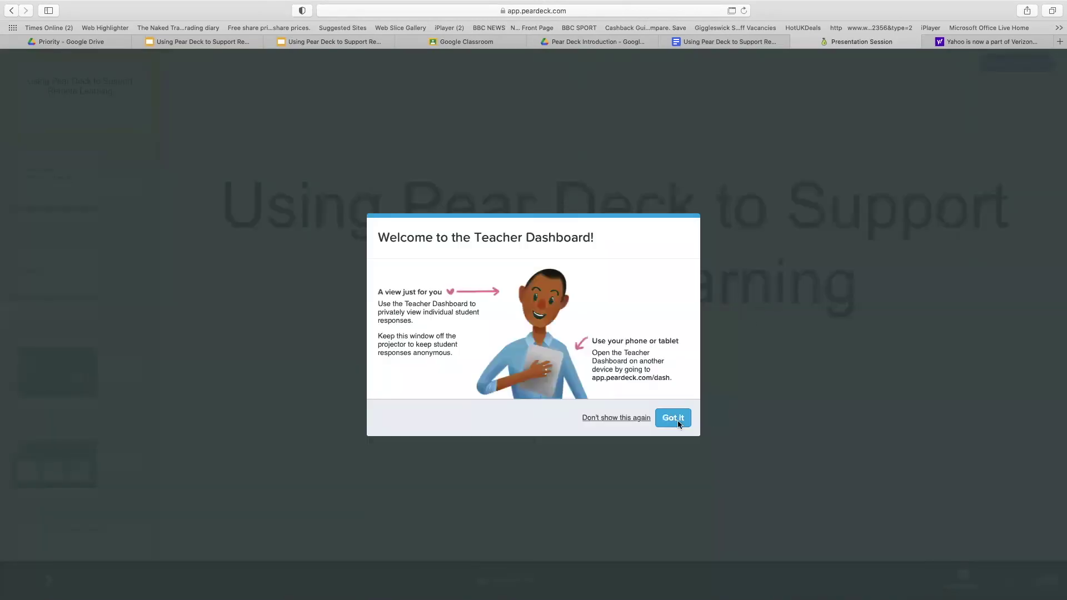
left_click(673, 418)
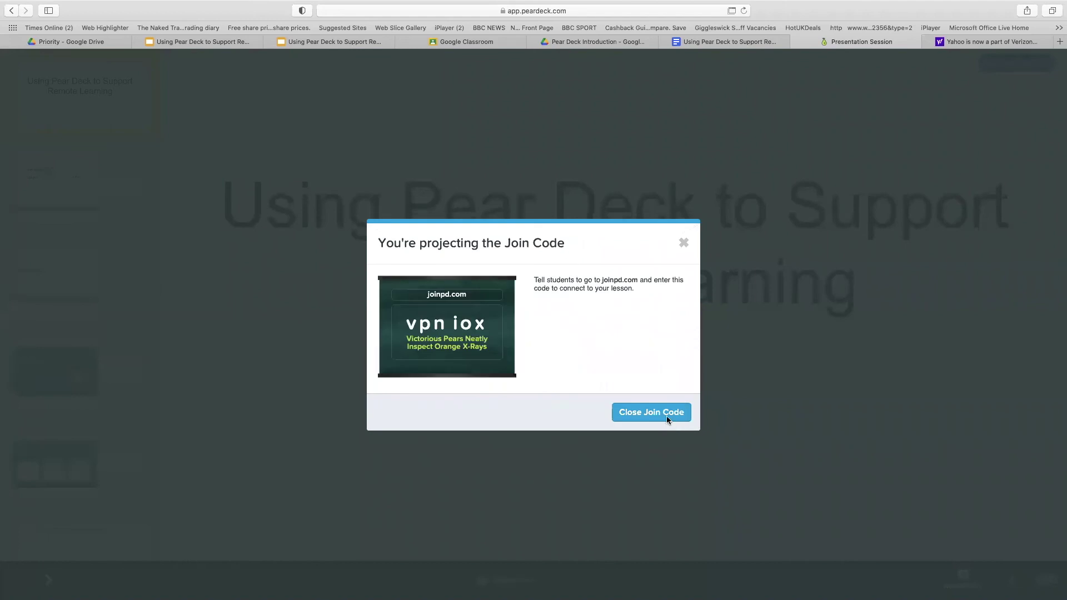
left_click(668, 418)
left_click(1008, 64)
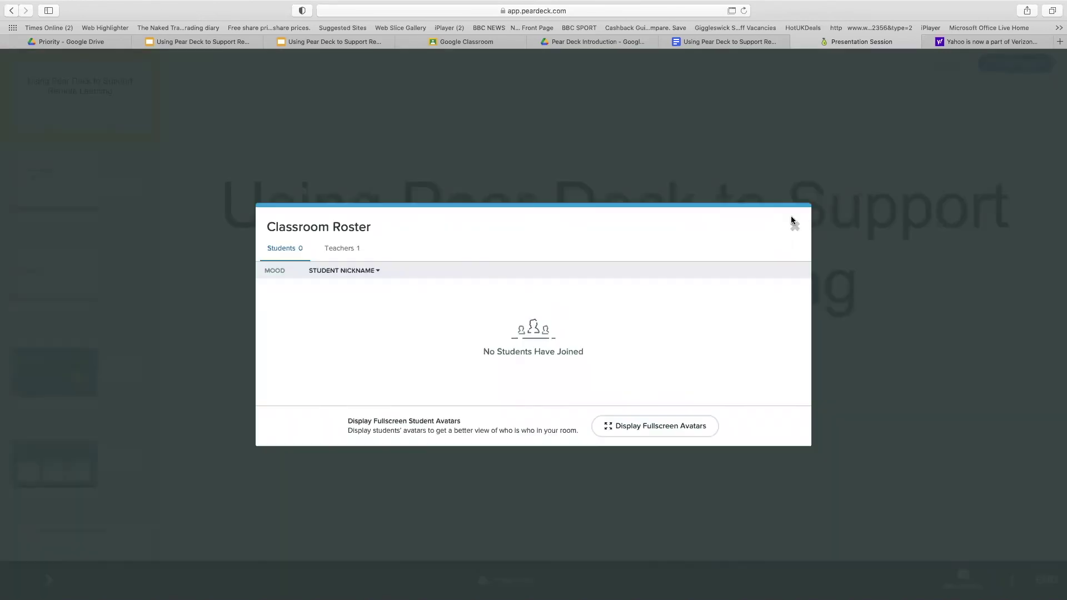
left_click(795, 229)
left_click(476, 41)
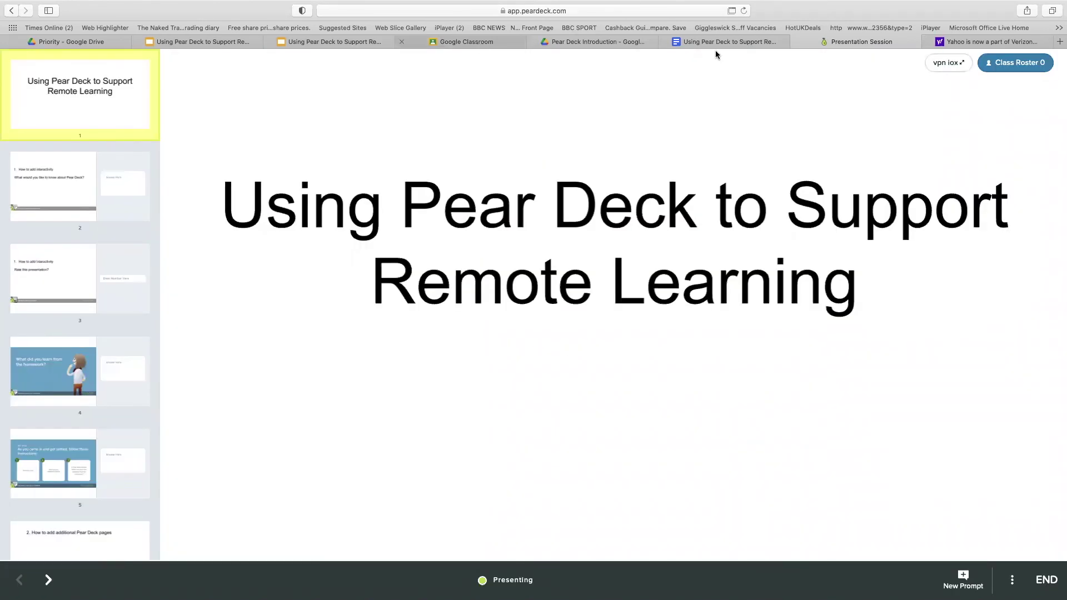
left_click(845, 43)
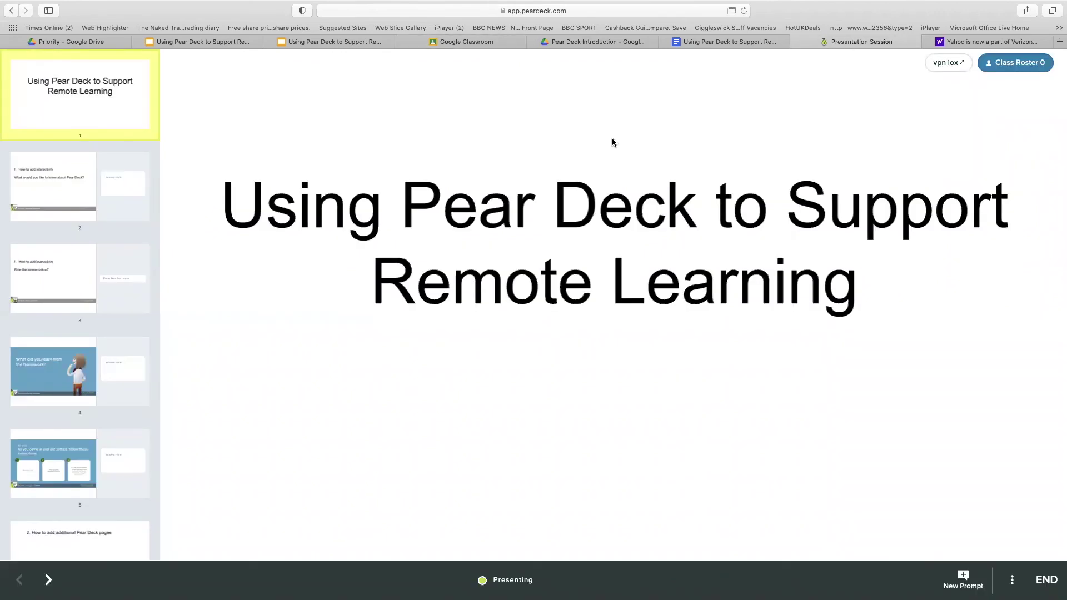
left_click(10, 12)
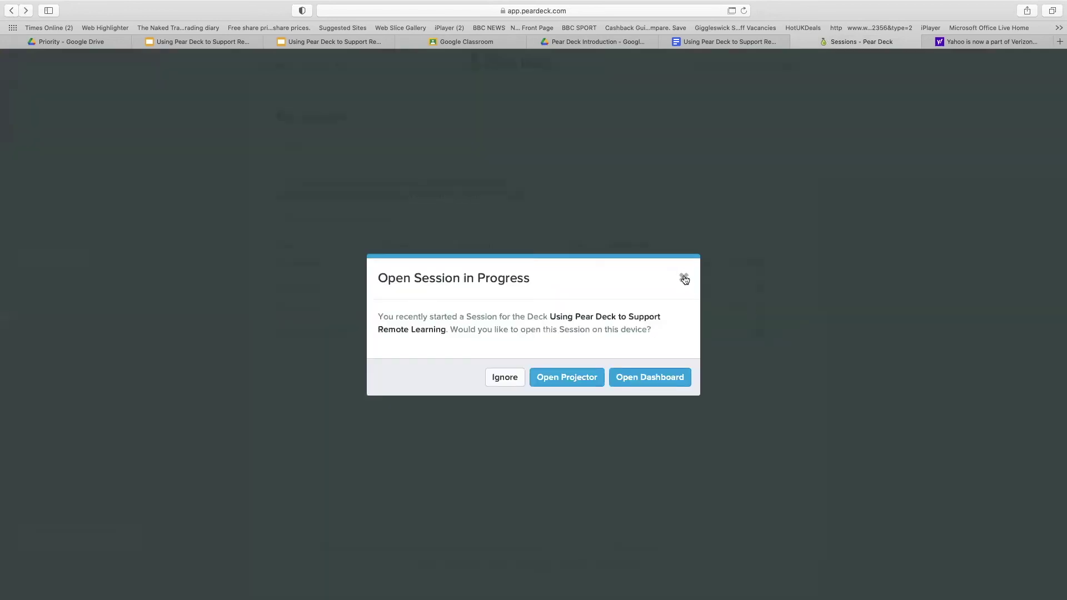
left_click(684, 278)
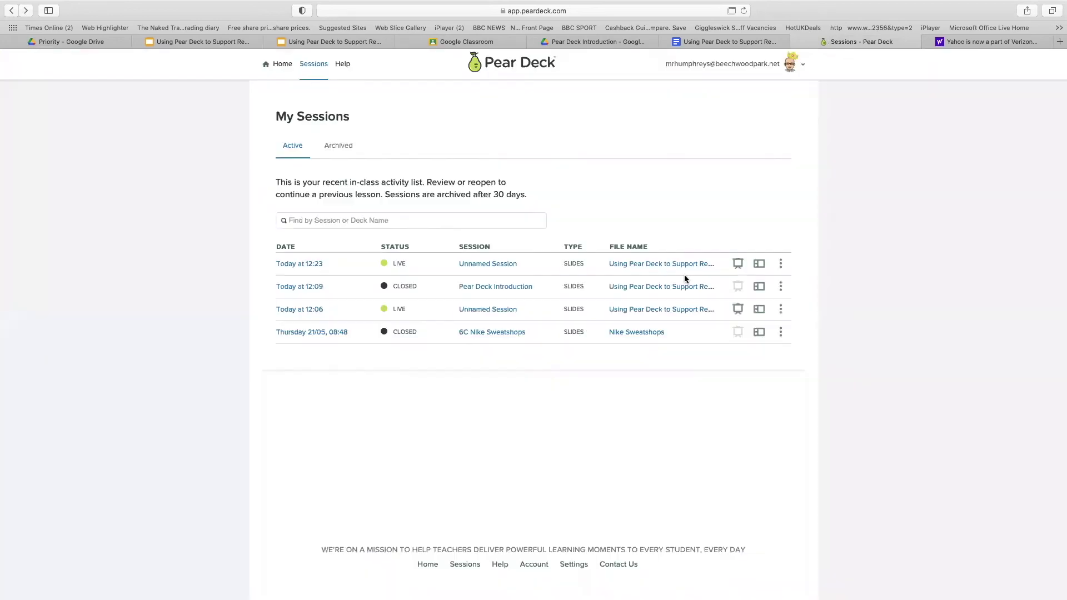
Step: Open the projector view of the unnamed live session started today at 12:23
left_click(781, 266)
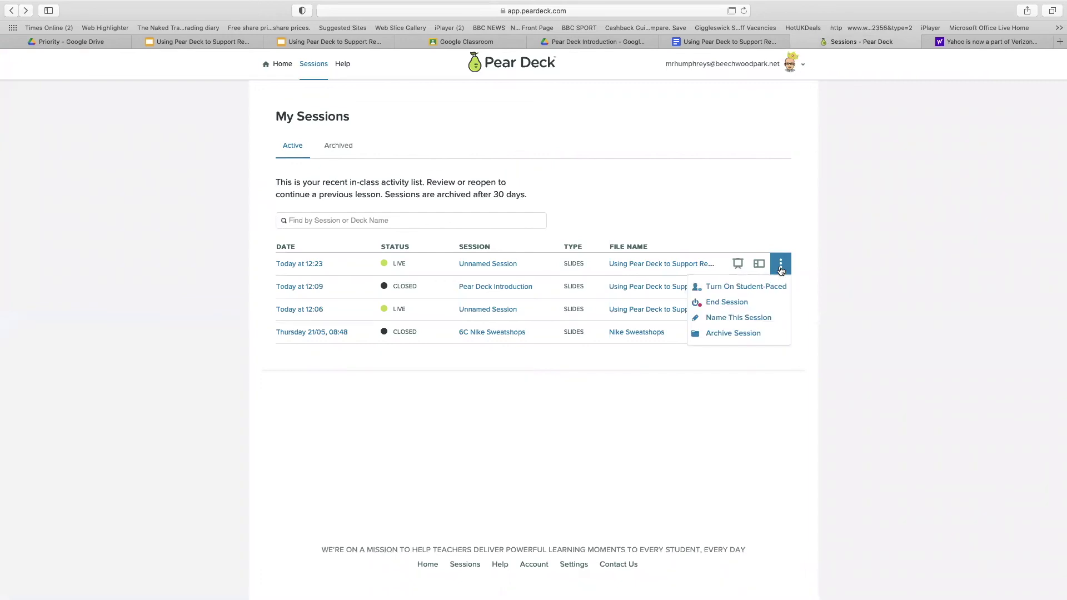
left_click(489, 269)
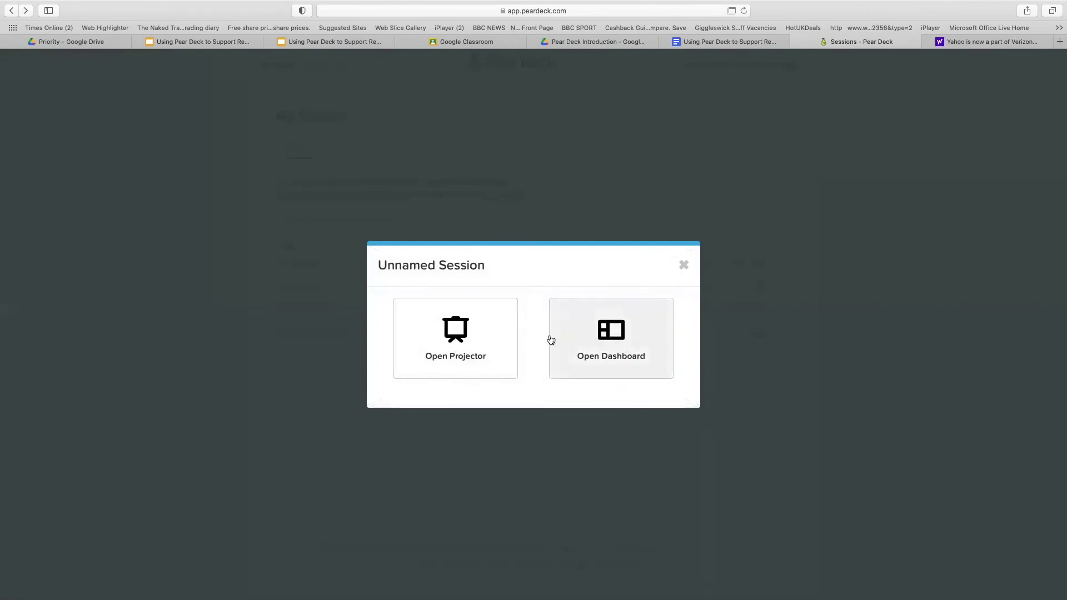
left_click(464, 334)
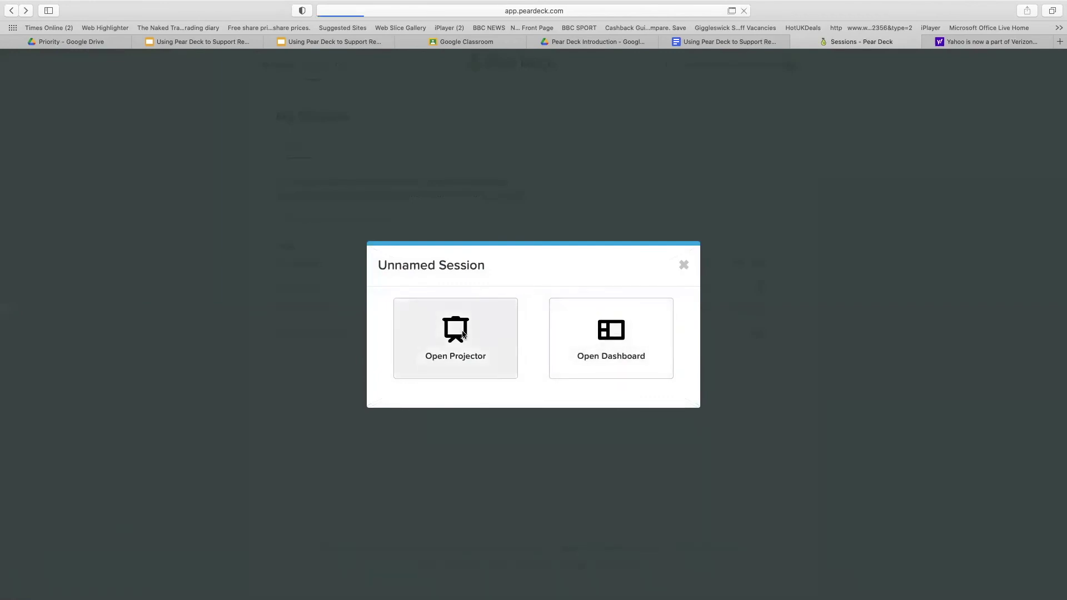
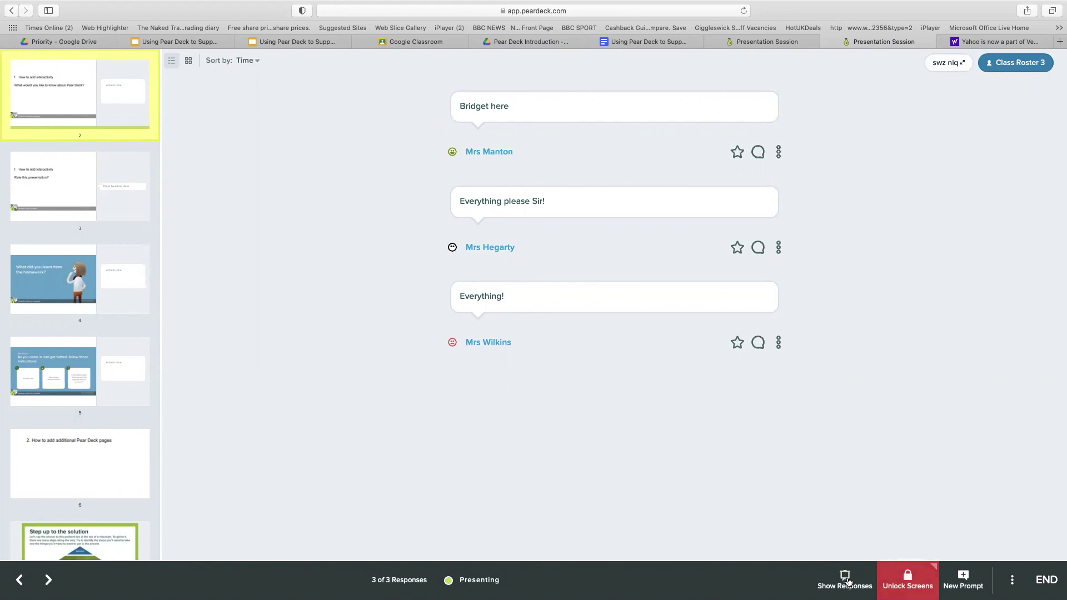
Step: Show the slide 2 responses on the projector, star the first response, and hide the responses again
left_click(848, 582)
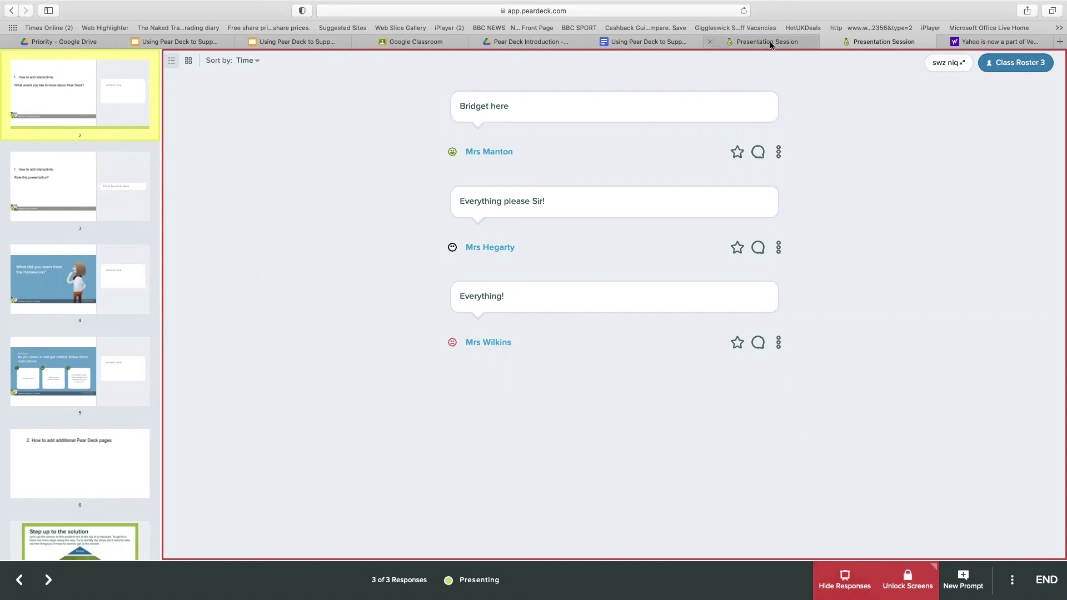
left_click(736, 153)
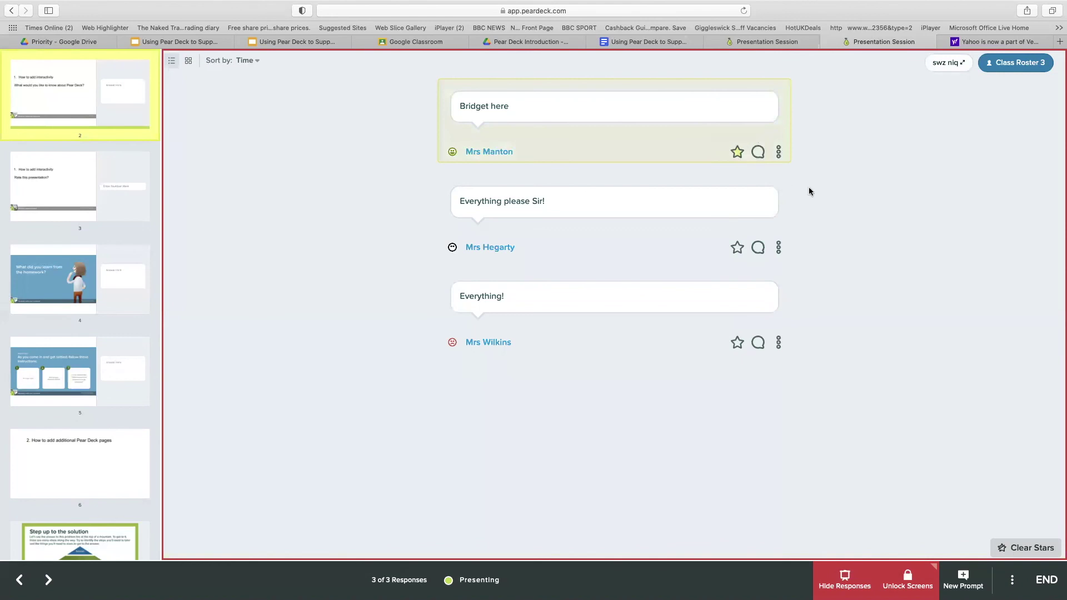
left_click(772, 242)
left_click(847, 581)
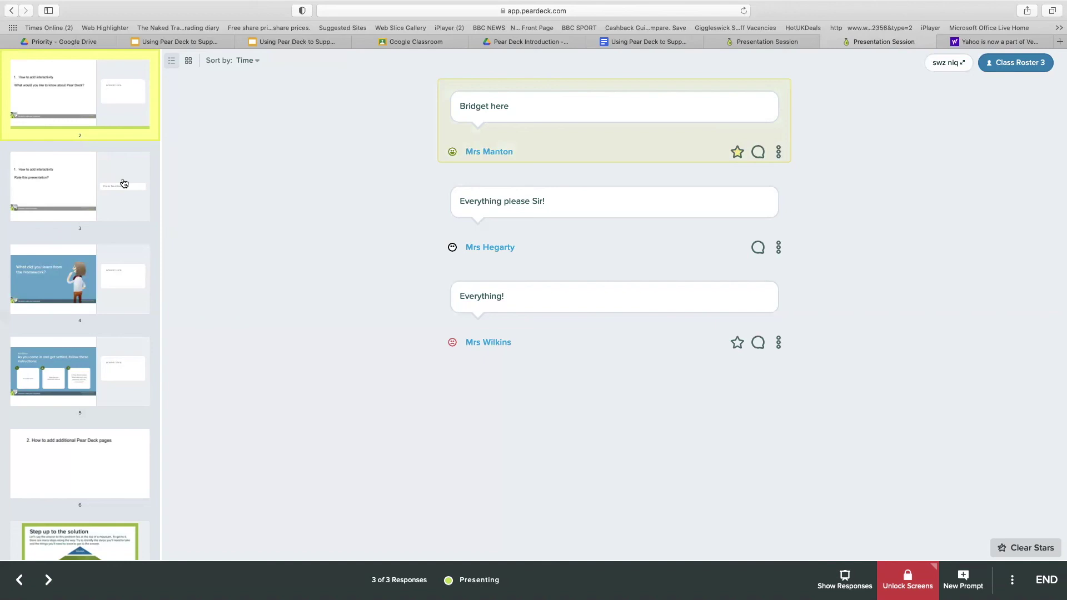
Step: Unlock the students' screens for slide 2 and clear the starred responses
left_click(909, 578)
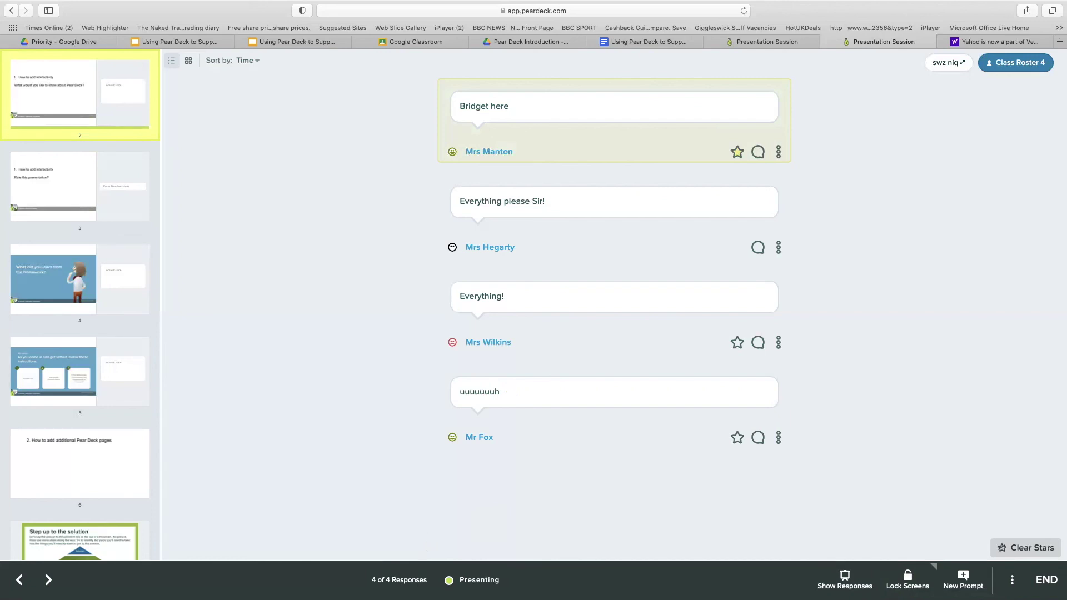
left_click(1024, 548)
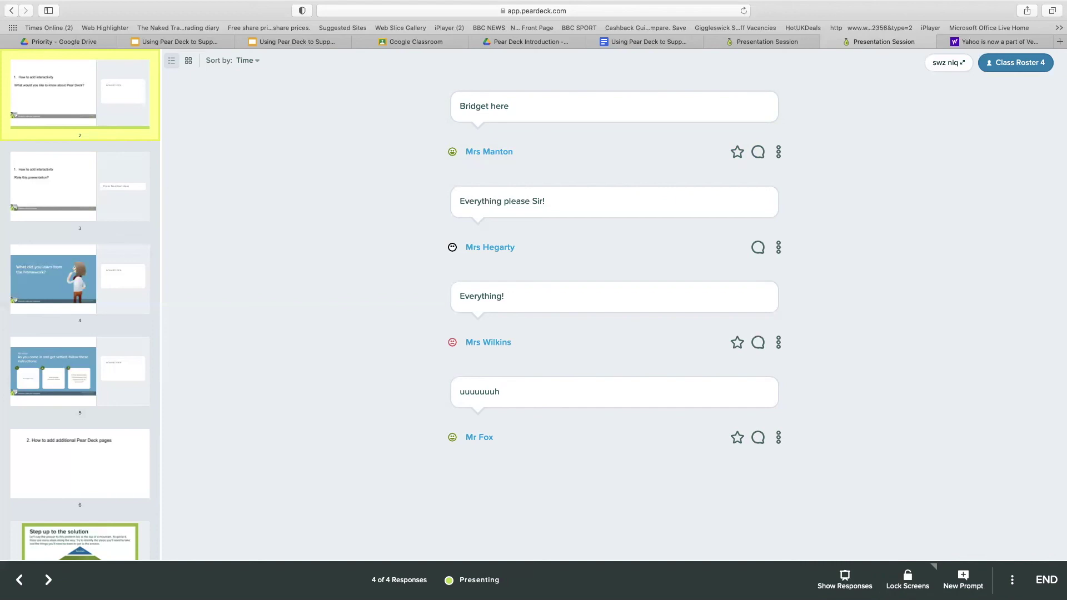
Step: Check the projector view of slide 2 and look at the Pear Deck add-on in the Google Slides presentation
left_click(784, 43)
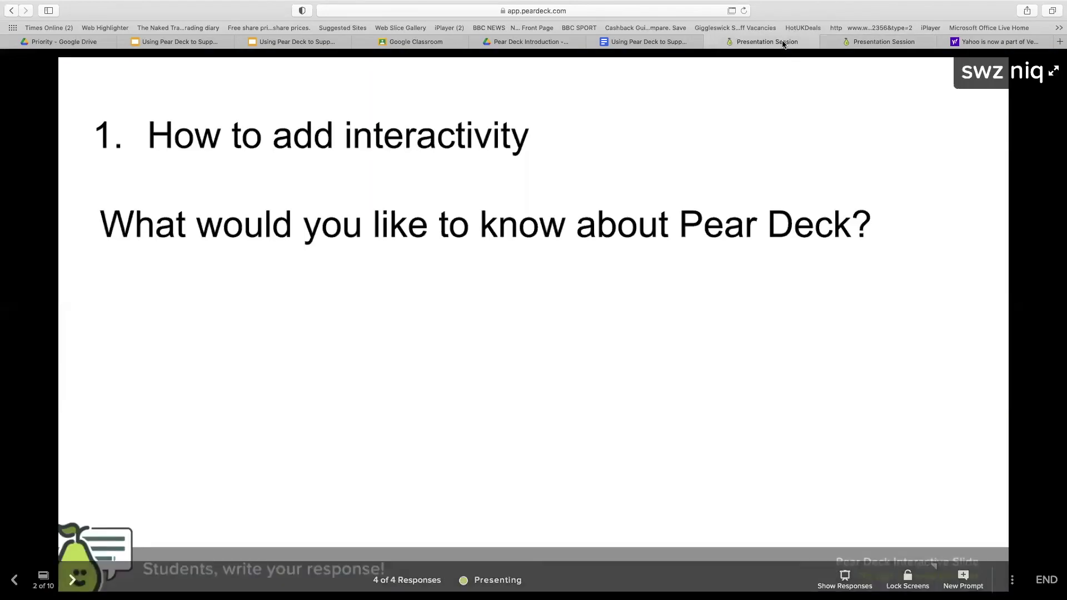
left_click(559, 43)
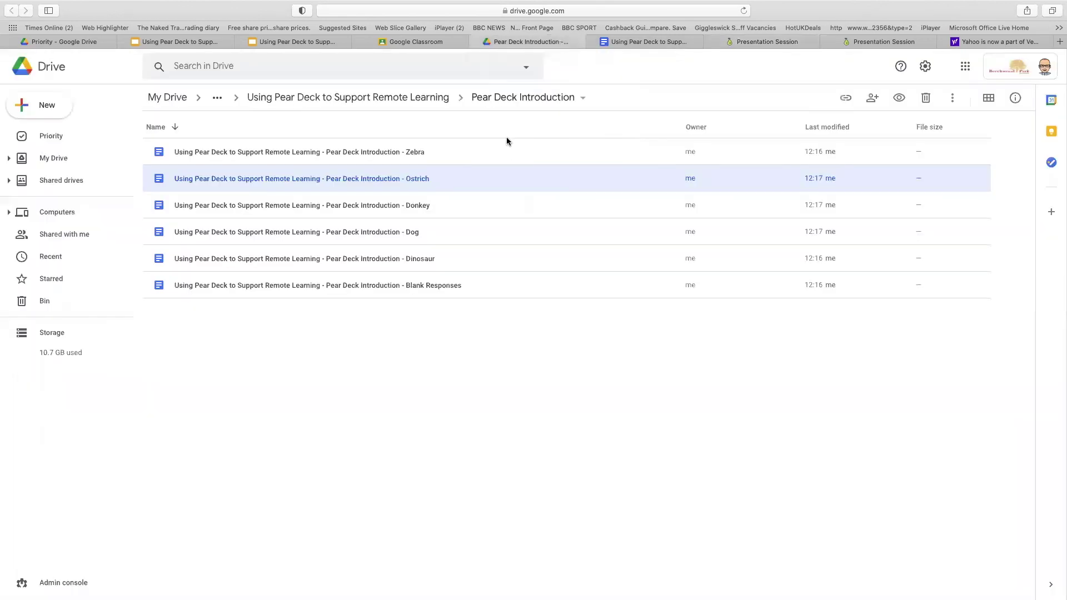
left_click(442, 43)
left_click(284, 43)
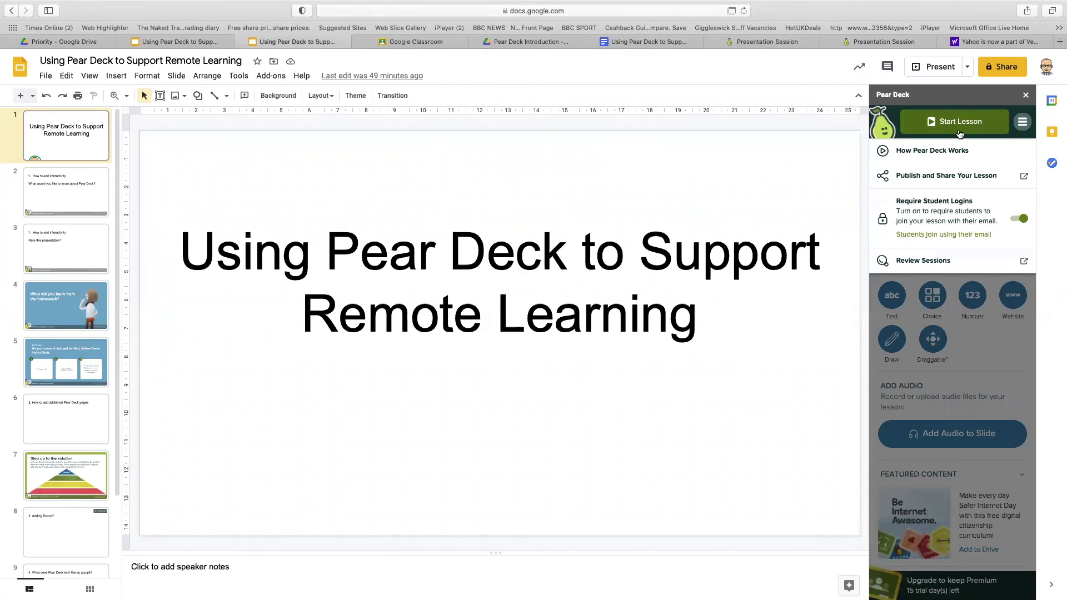
Step: Return to the live session's teacher dashboard and present slide 3, "Rate this presentation?"
left_click(777, 44)
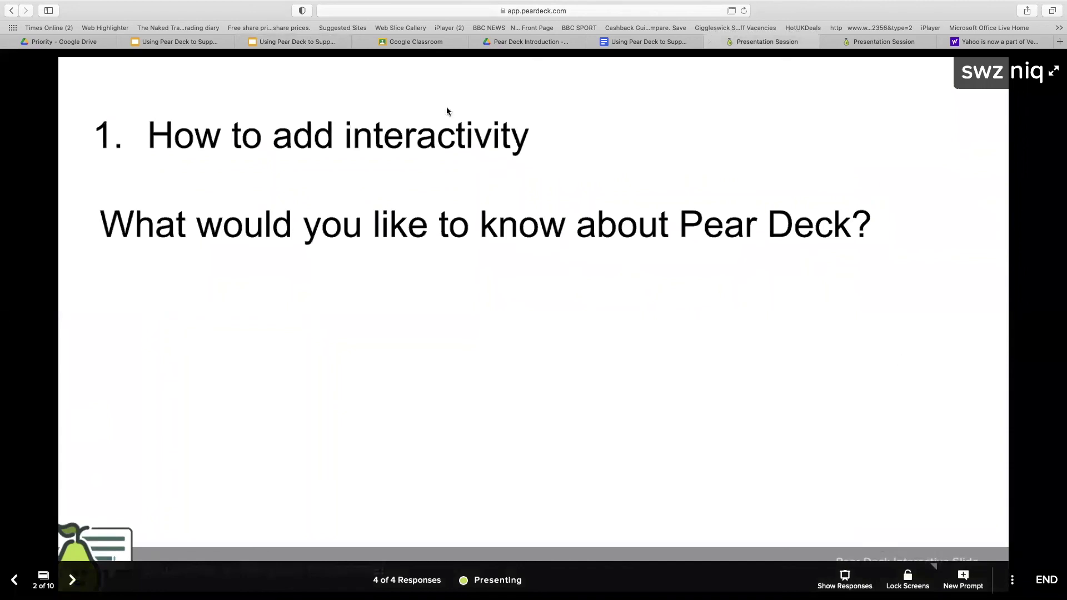
left_click(861, 44)
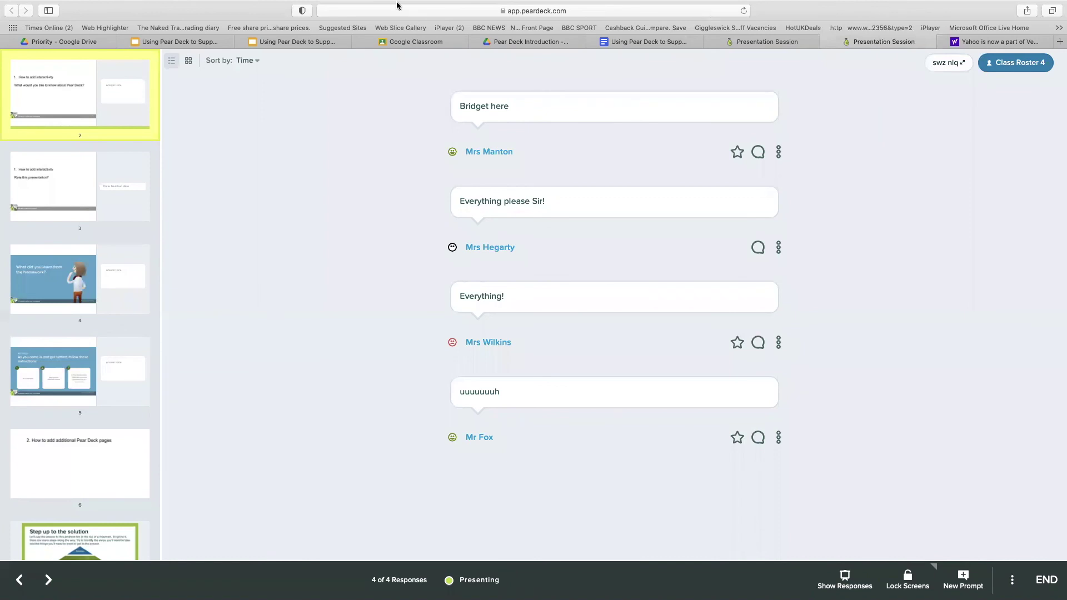
left_click(80, 198)
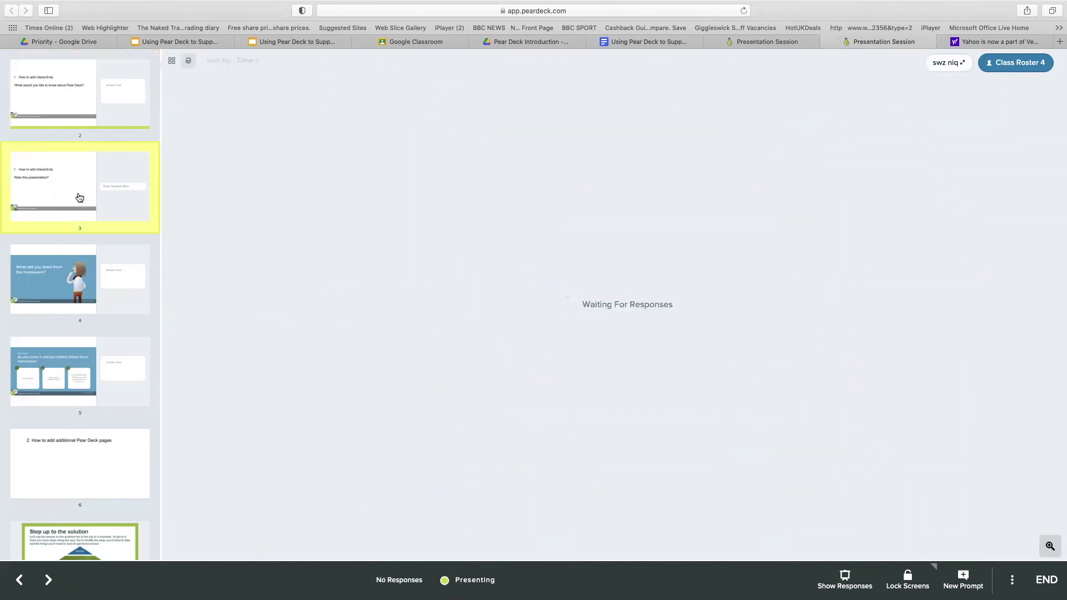